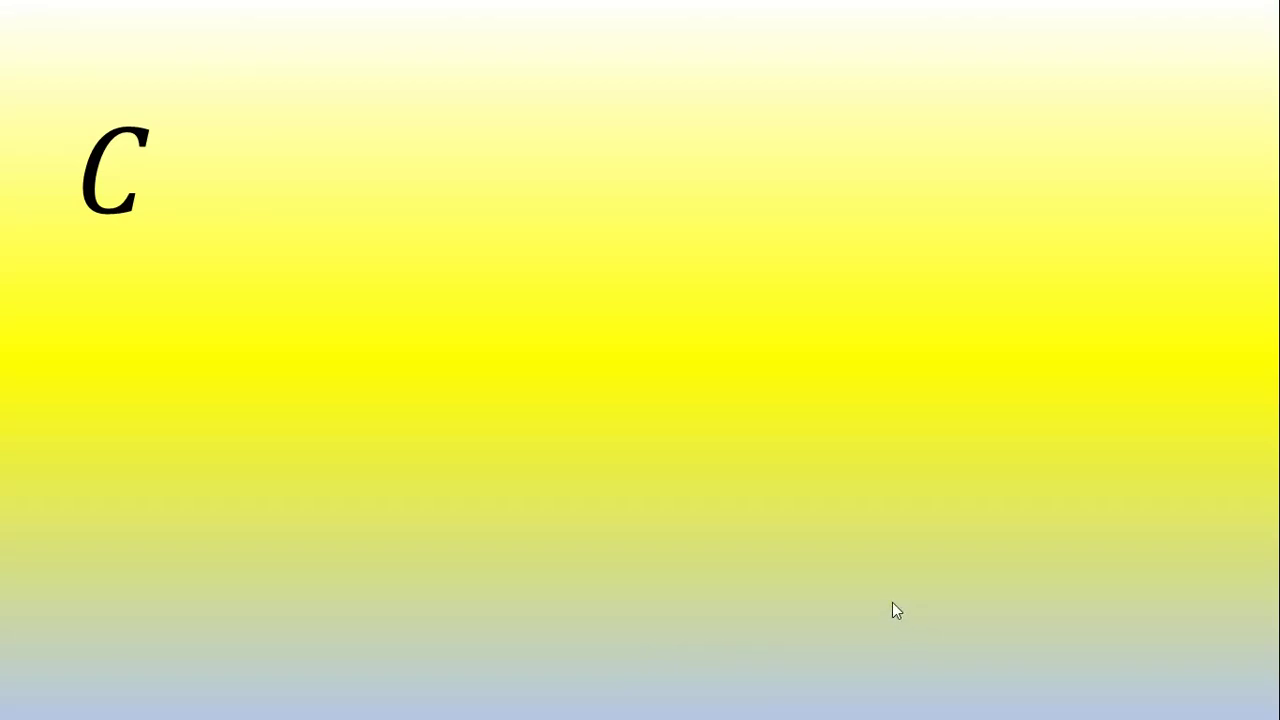
# Step: Exit the slideshow and return to Normal view on slide 2
pyautogui.press('Escape')
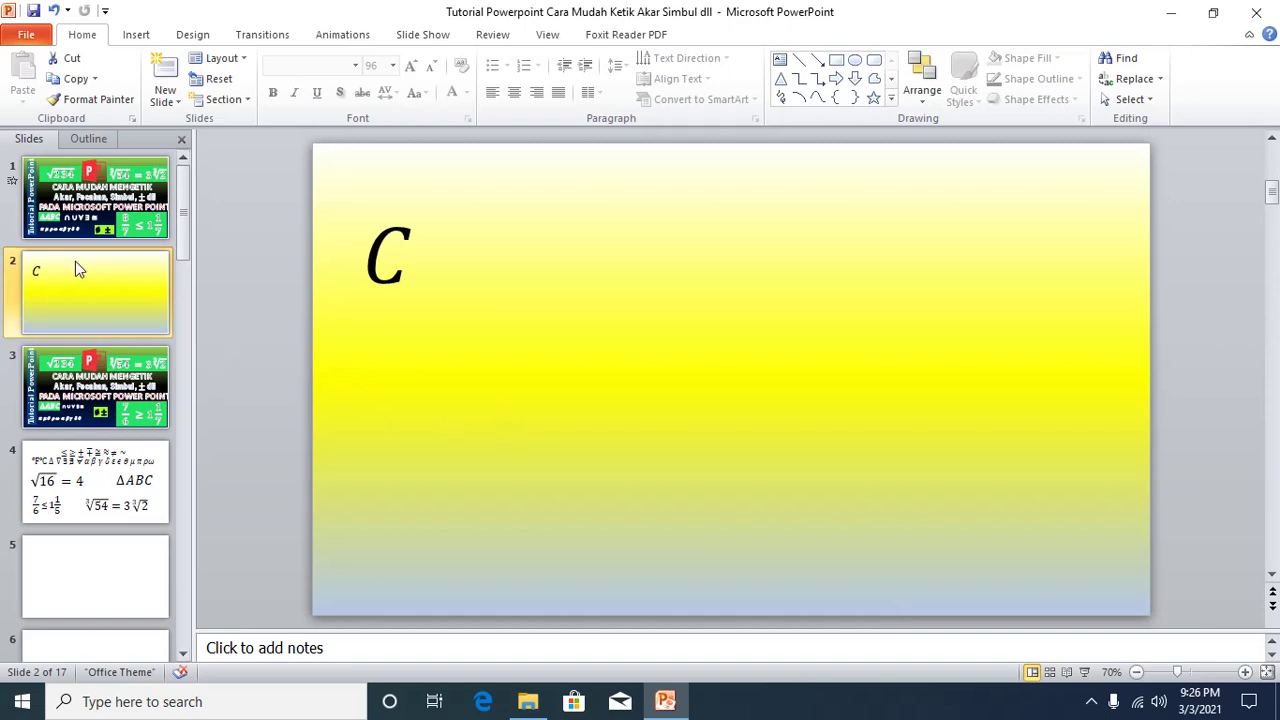
# Step: Select the C in slide 2's equation and bring up the Equation Tools Design tab
pyautogui.click(394, 279)
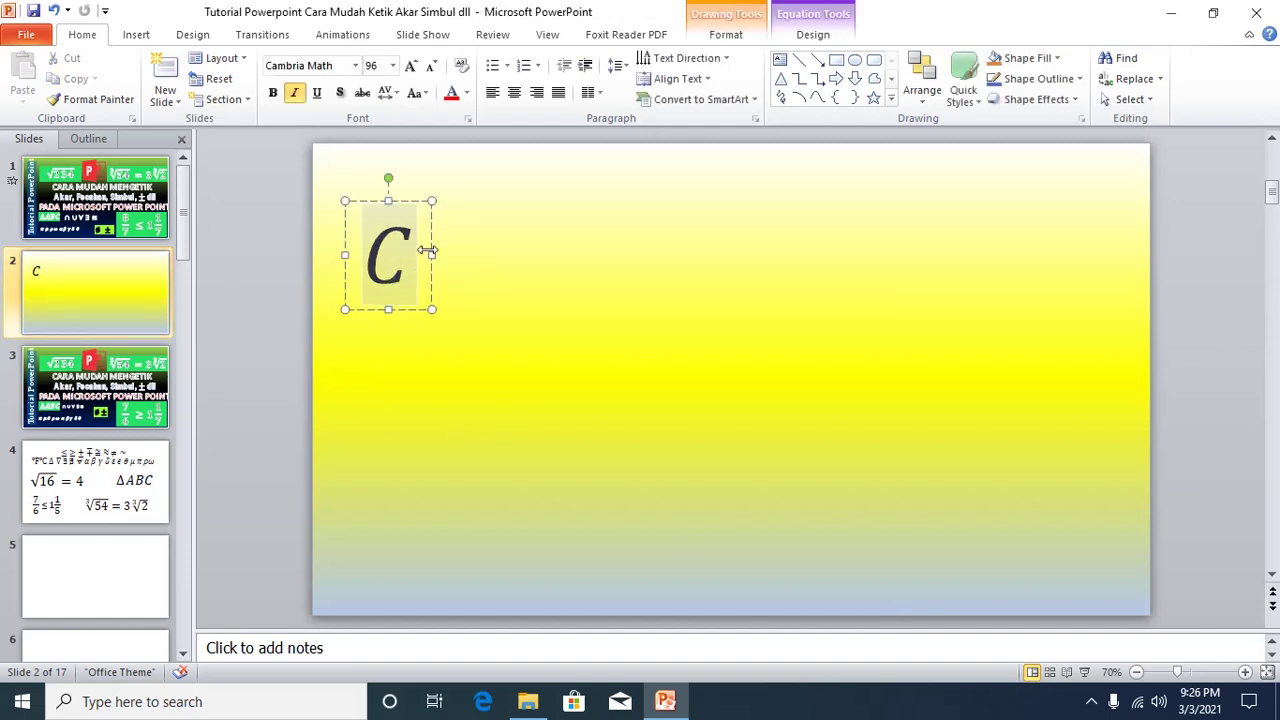
pyautogui.moveTo(413, 248); pyautogui.dragTo(359, 251)
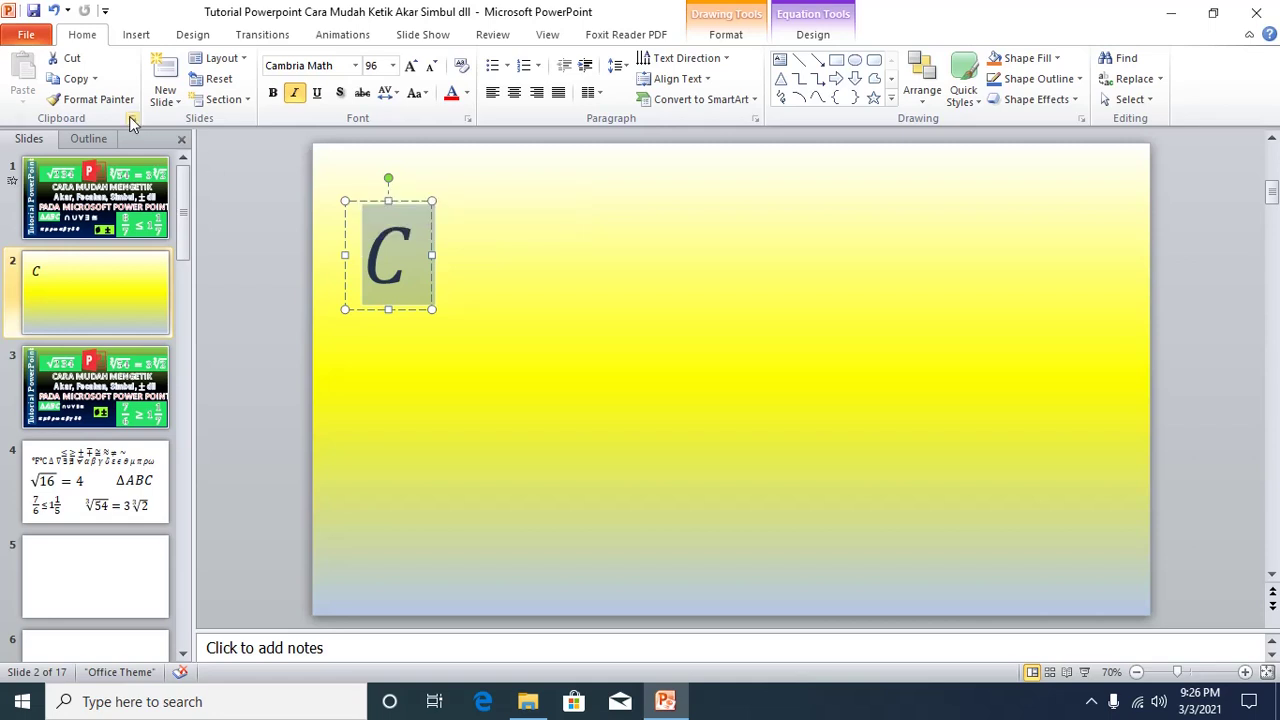
pyautogui.click(138, 45)
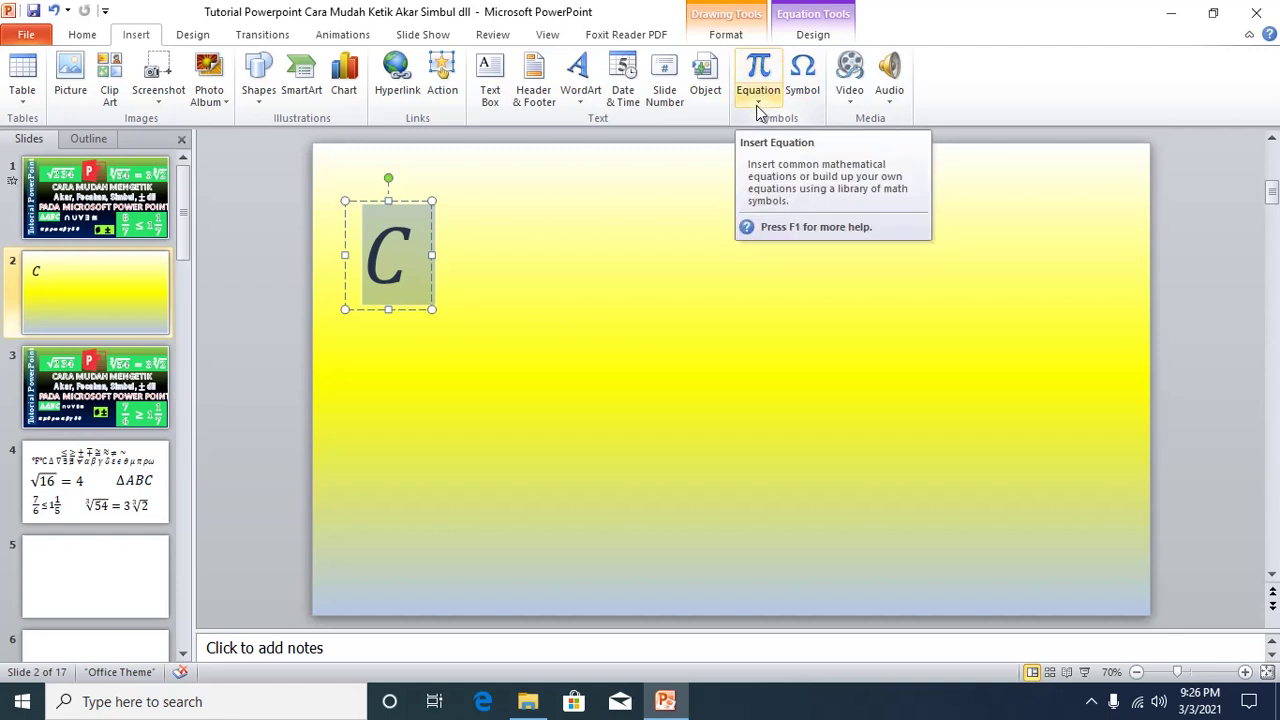
pyautogui.click(757, 104)
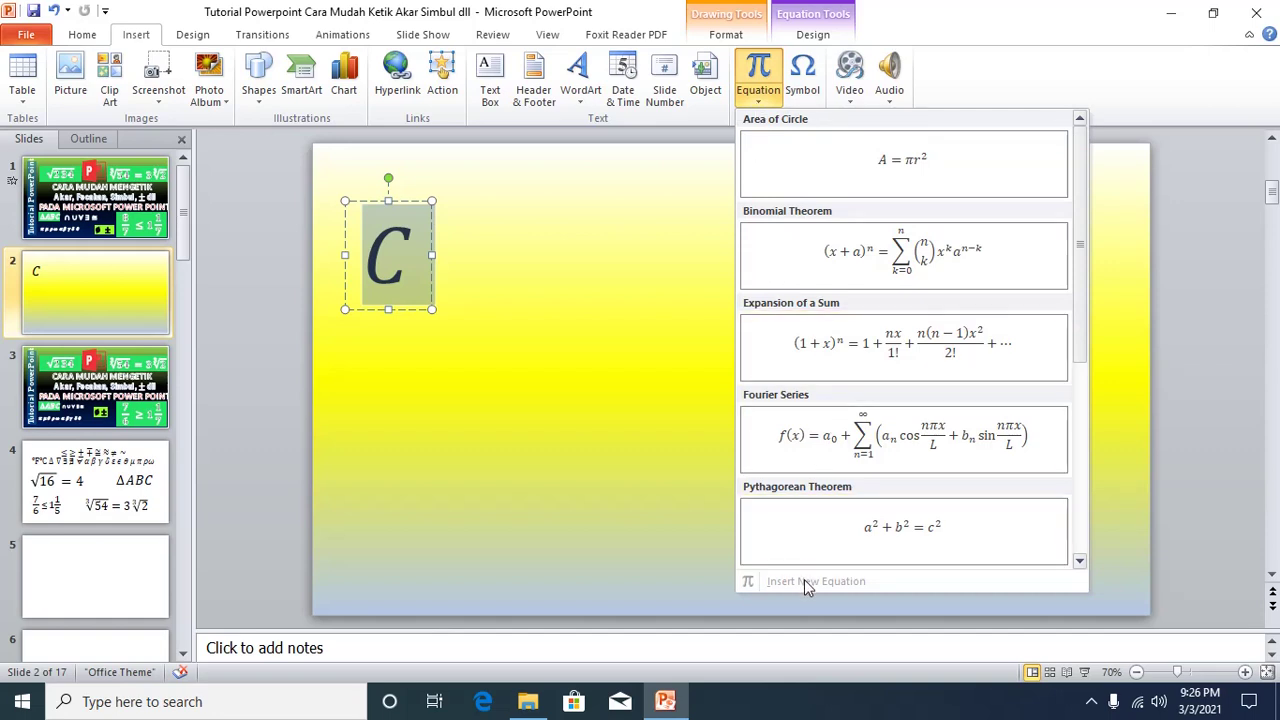
pyautogui.click(760, 70)
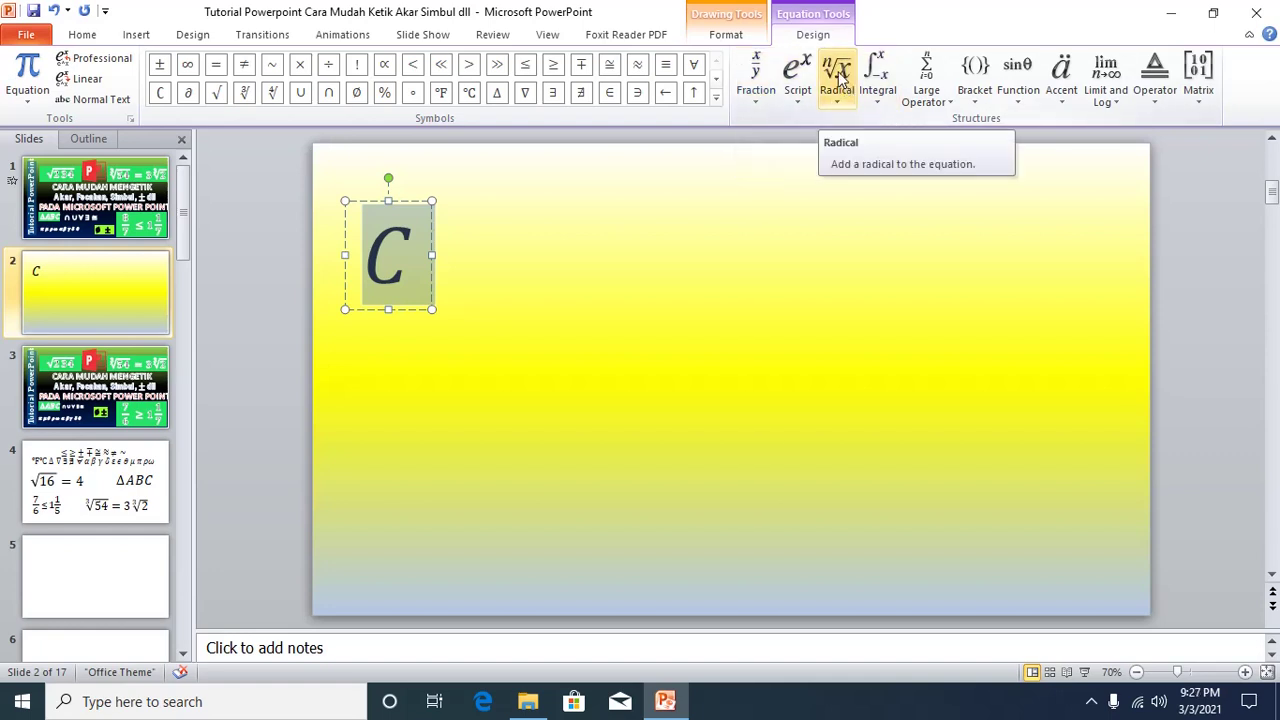
# Step: Insert a radical with degree 3 over '54 =' in front of the C
pyautogui.click(840, 80)
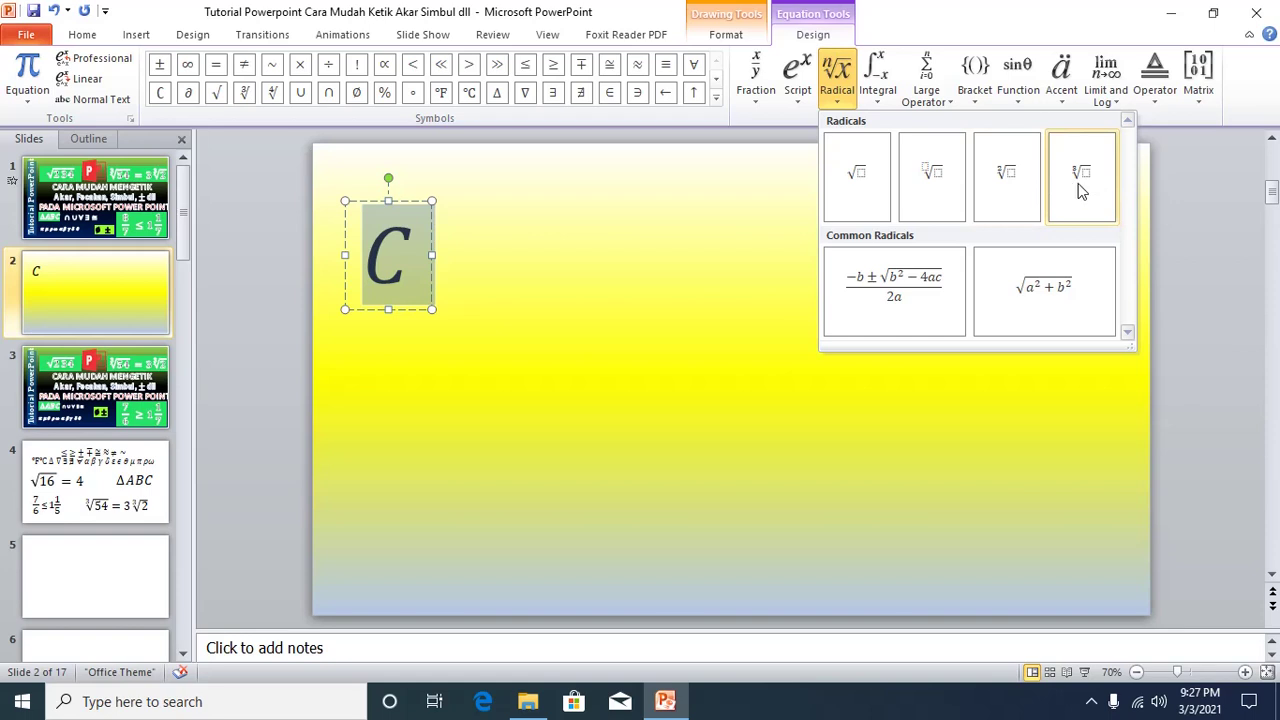
pyautogui.click(930, 183)
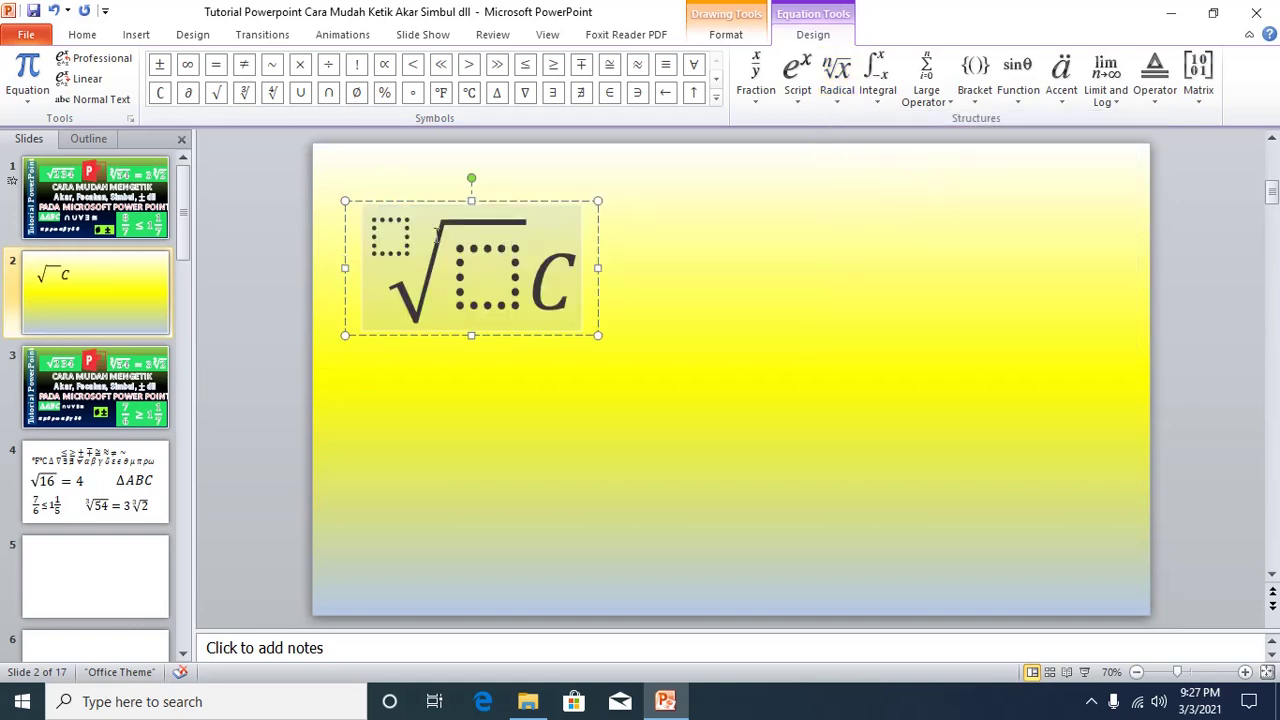
pyautogui.click(390, 232)
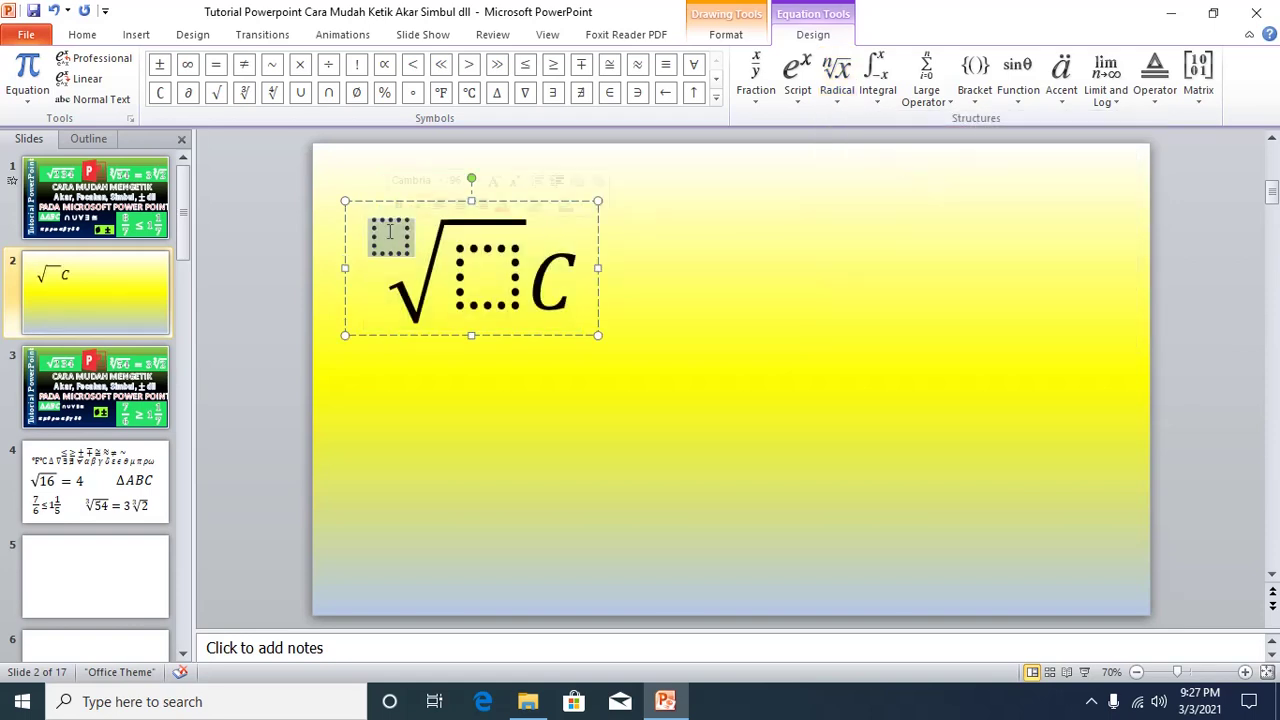
pyautogui.write('3')
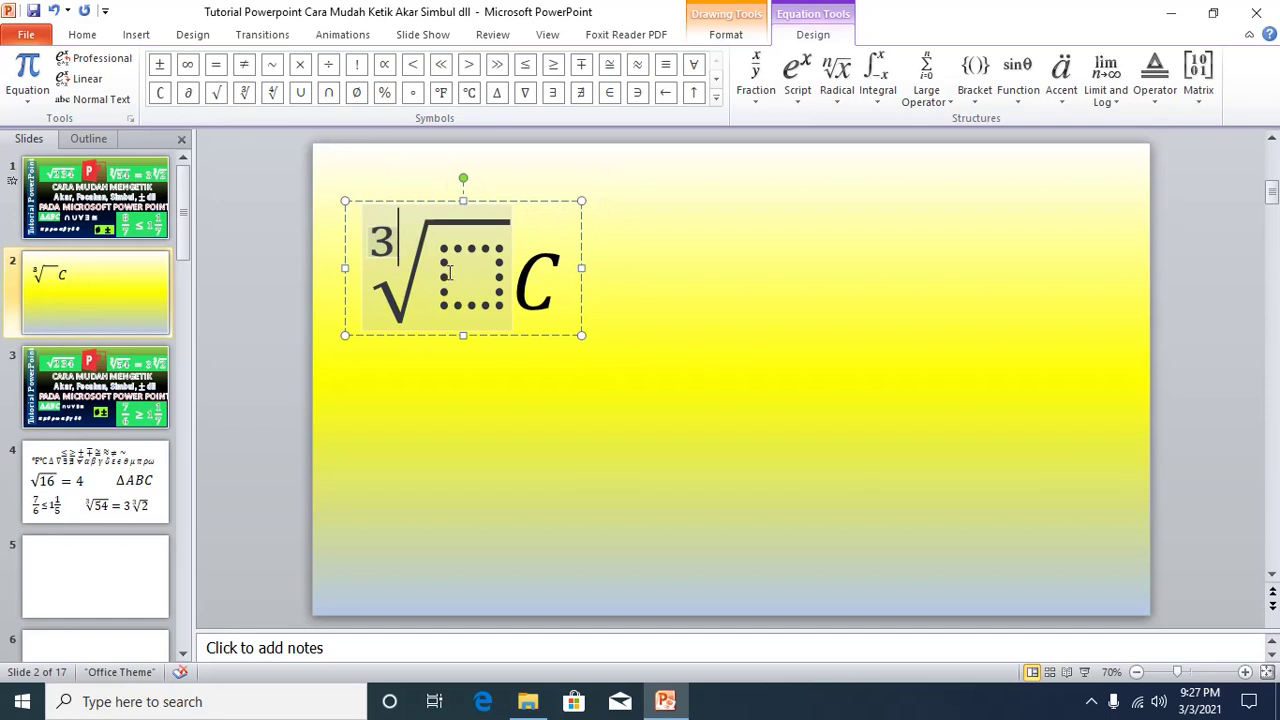
pyautogui.click(450, 272)
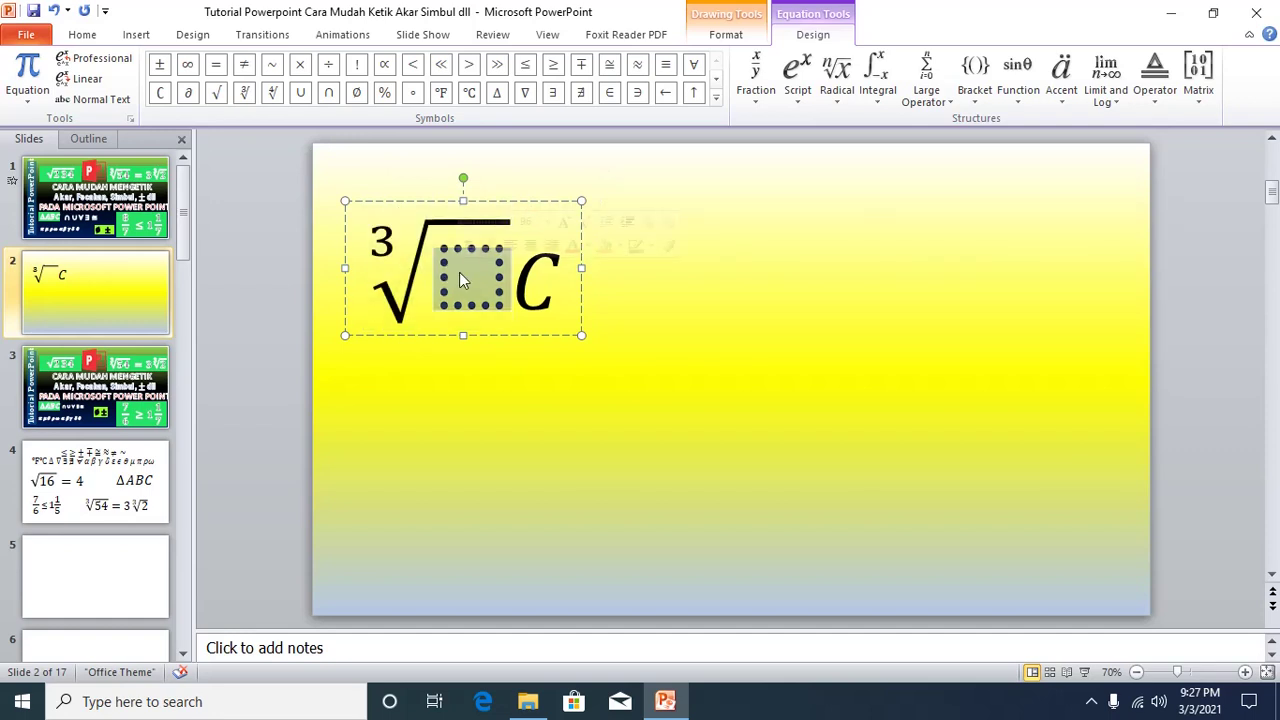
pyautogui.write('54 ')
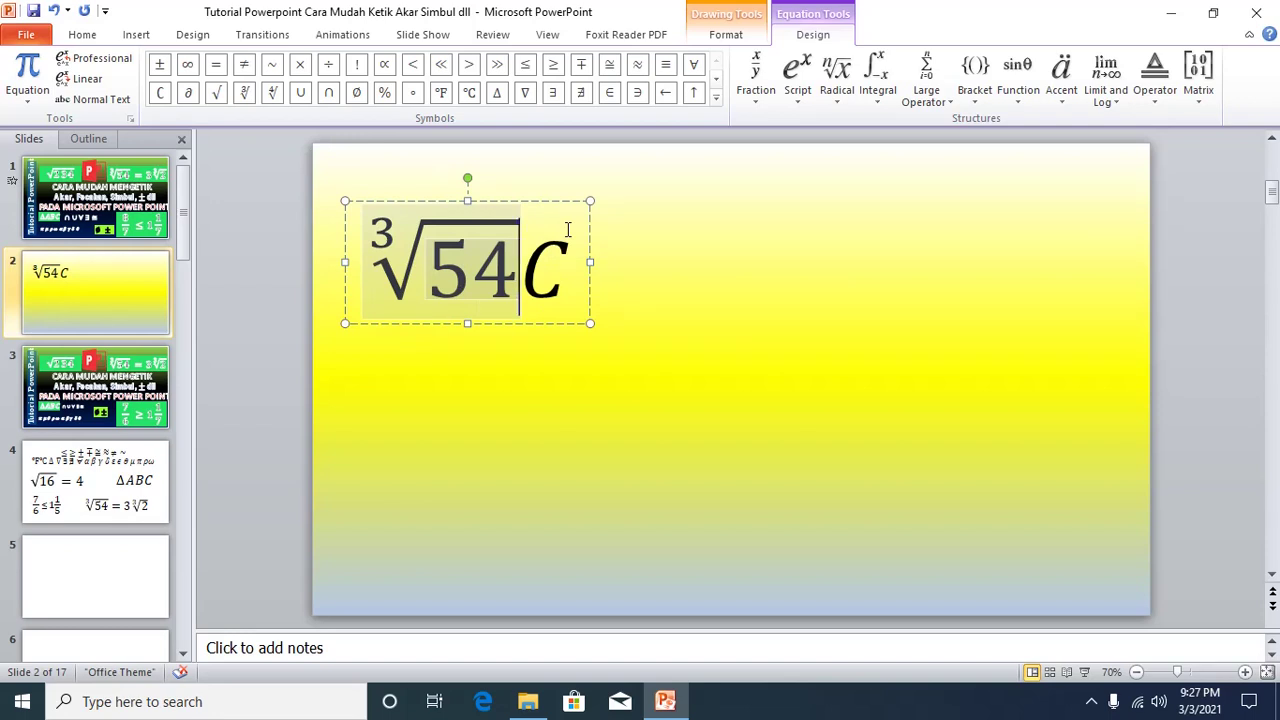
pyautogui.write('=')
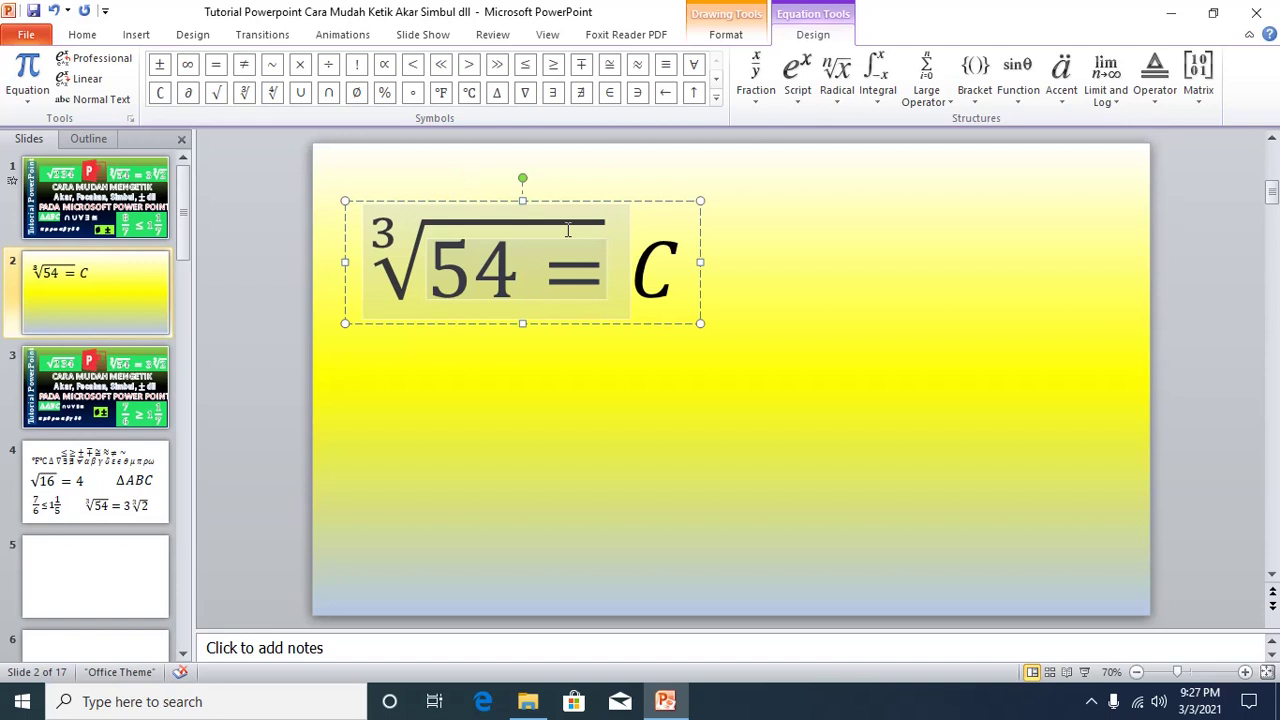
# Step: Move the equals sign outside the cube root and add 3, giving ∛54 = 3C
pyautogui.press('BackSpace')
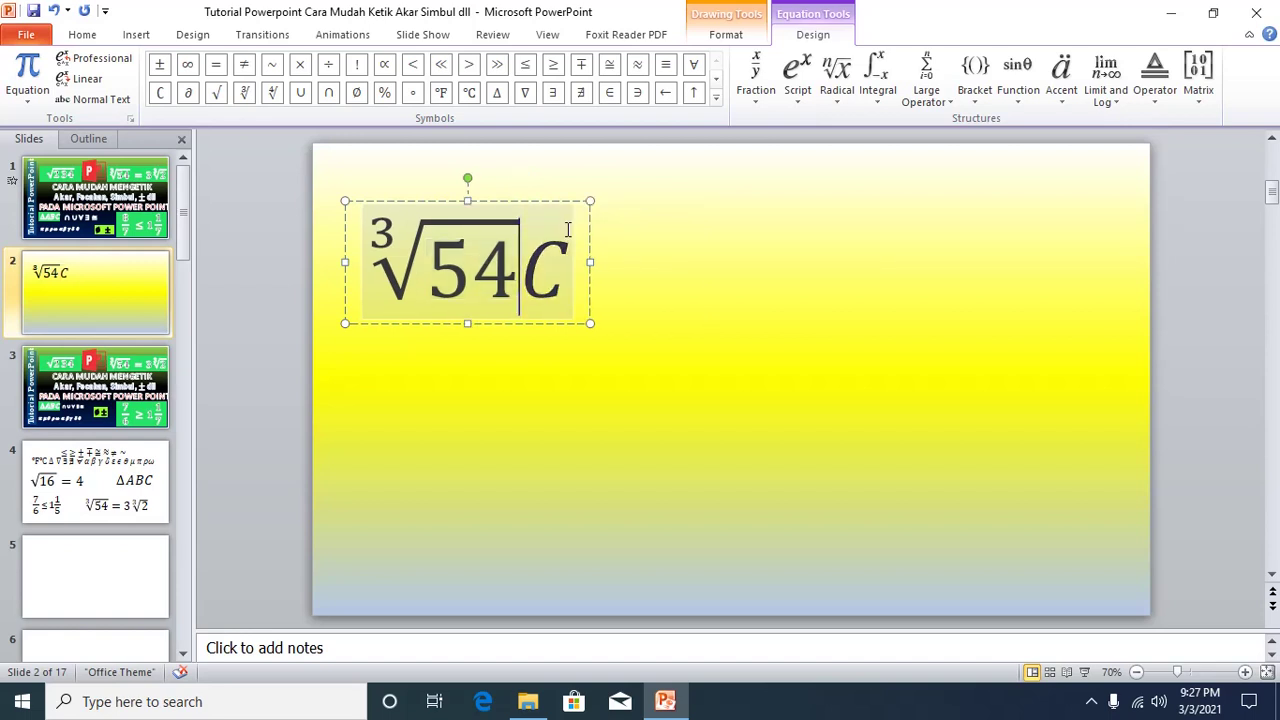
pyautogui.press('Right')
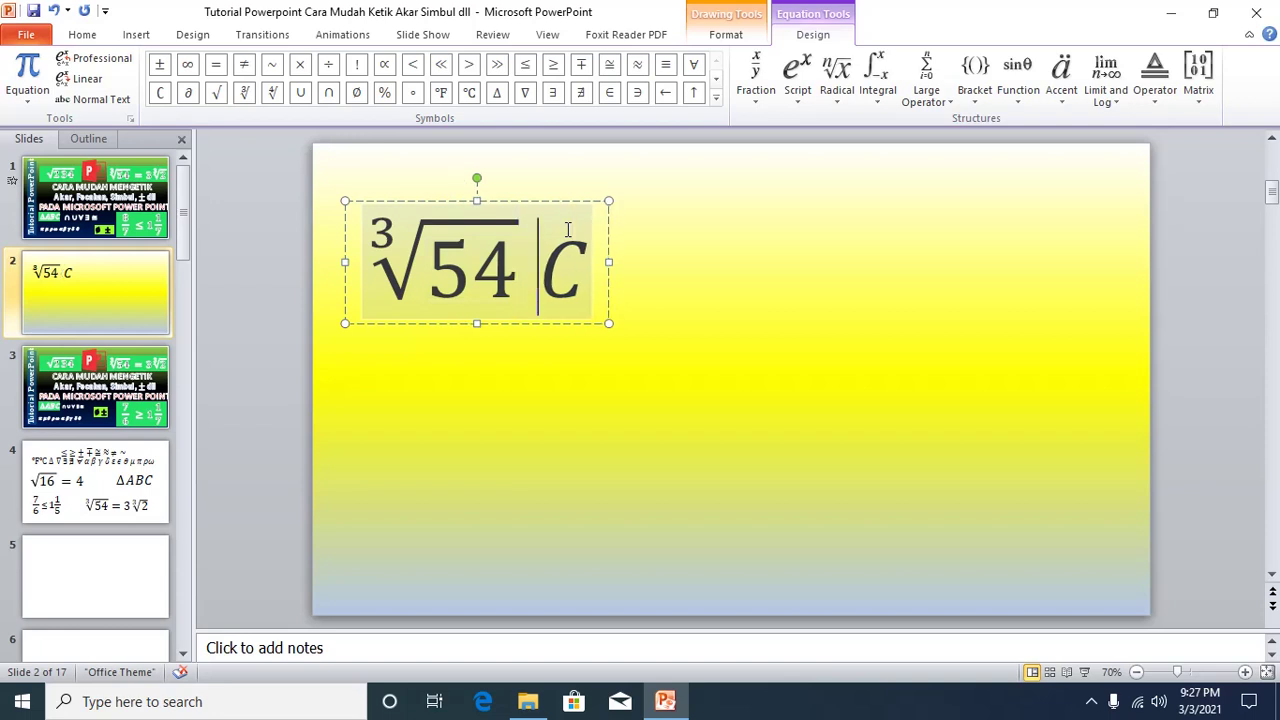
pyautogui.write('=')
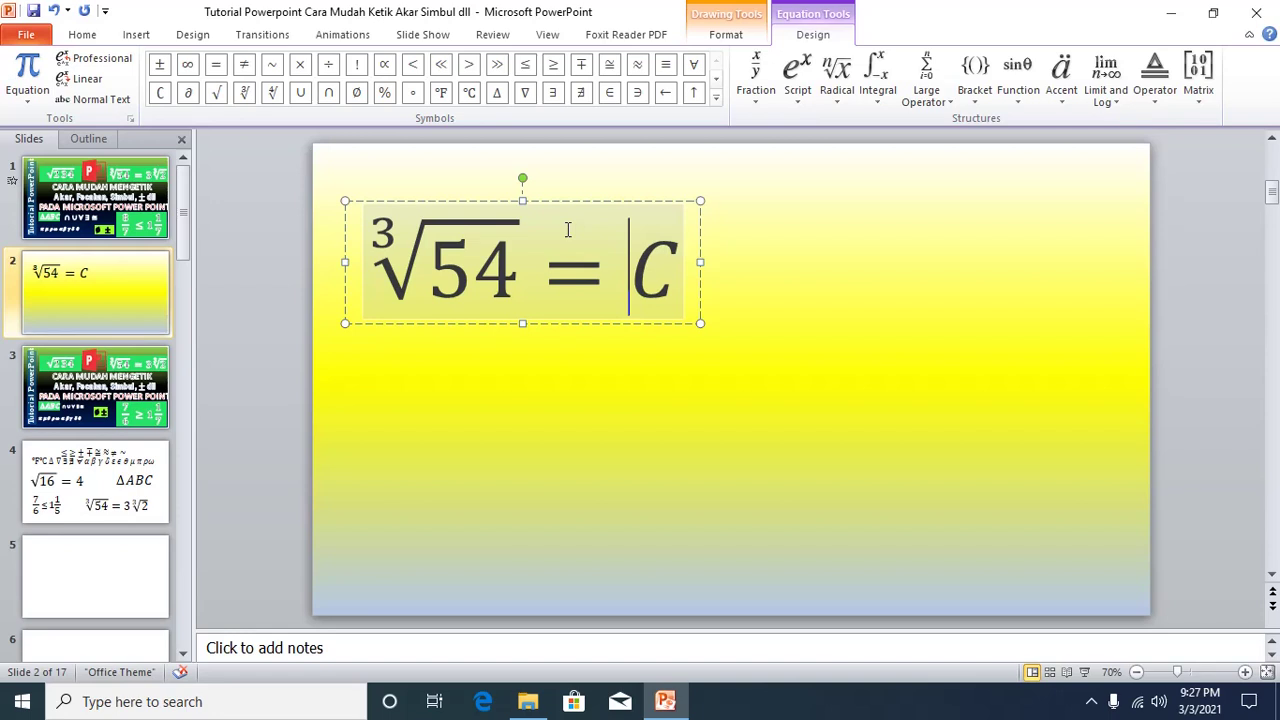
pyautogui.write('3')
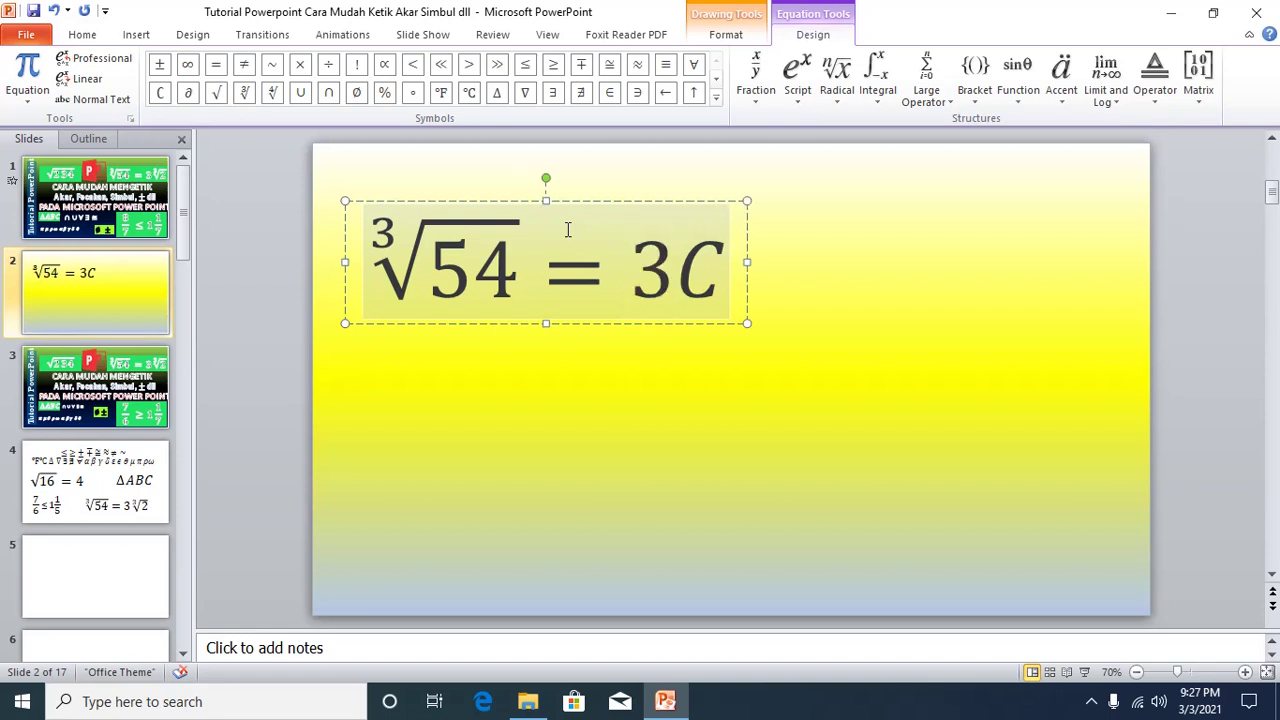
pyautogui.click(840, 104)
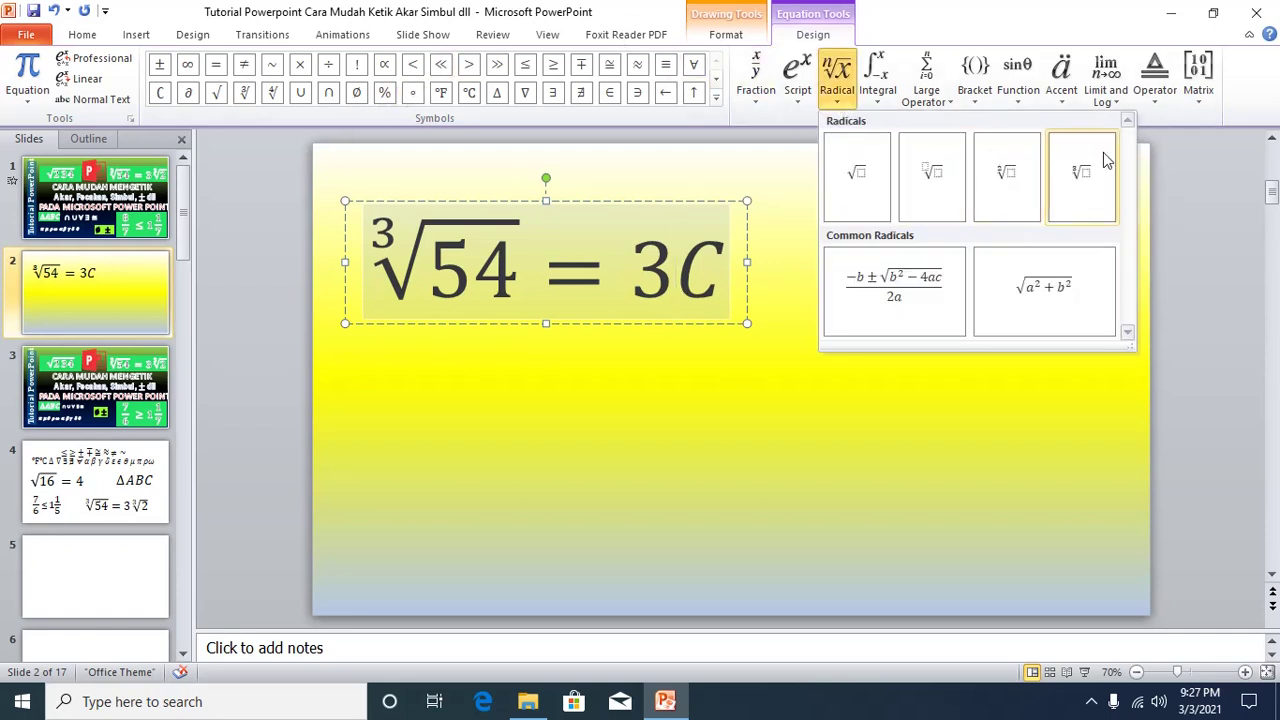
# Step: Add ∛2 after the 3, delete the trailing C, and nudge the equation higher
pyautogui.click(1082, 178)
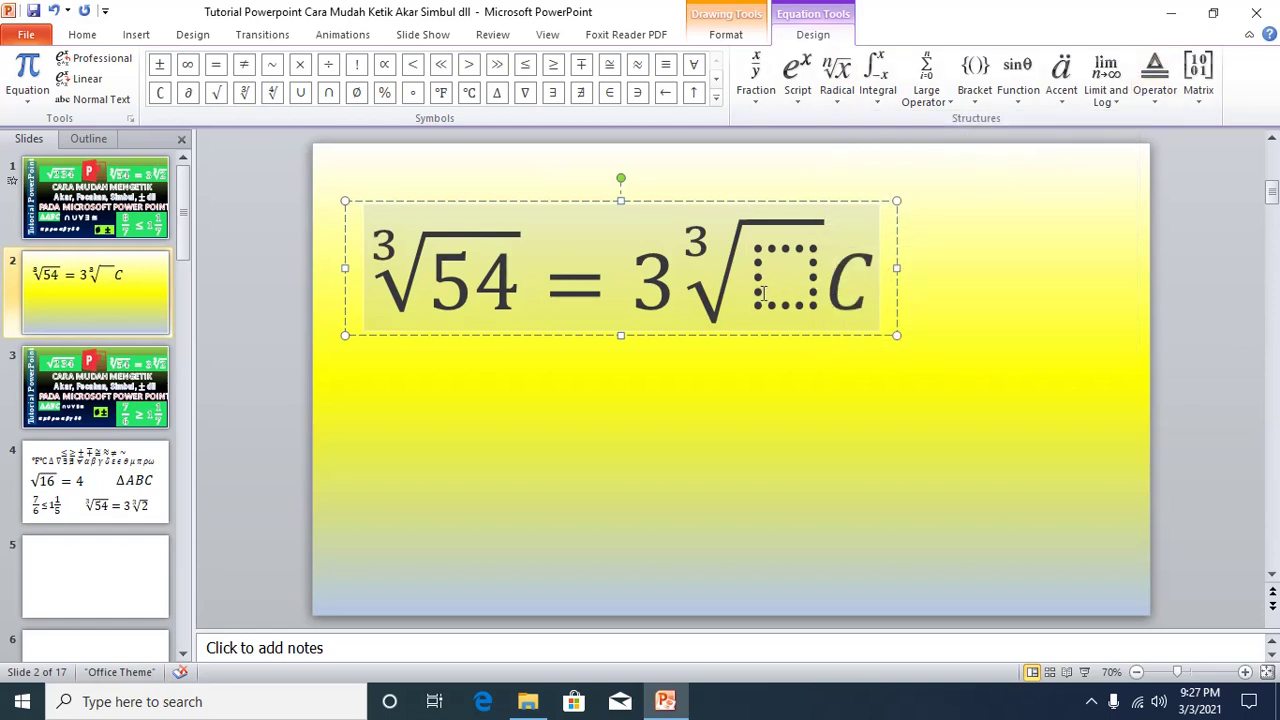
pyautogui.click(771, 292)
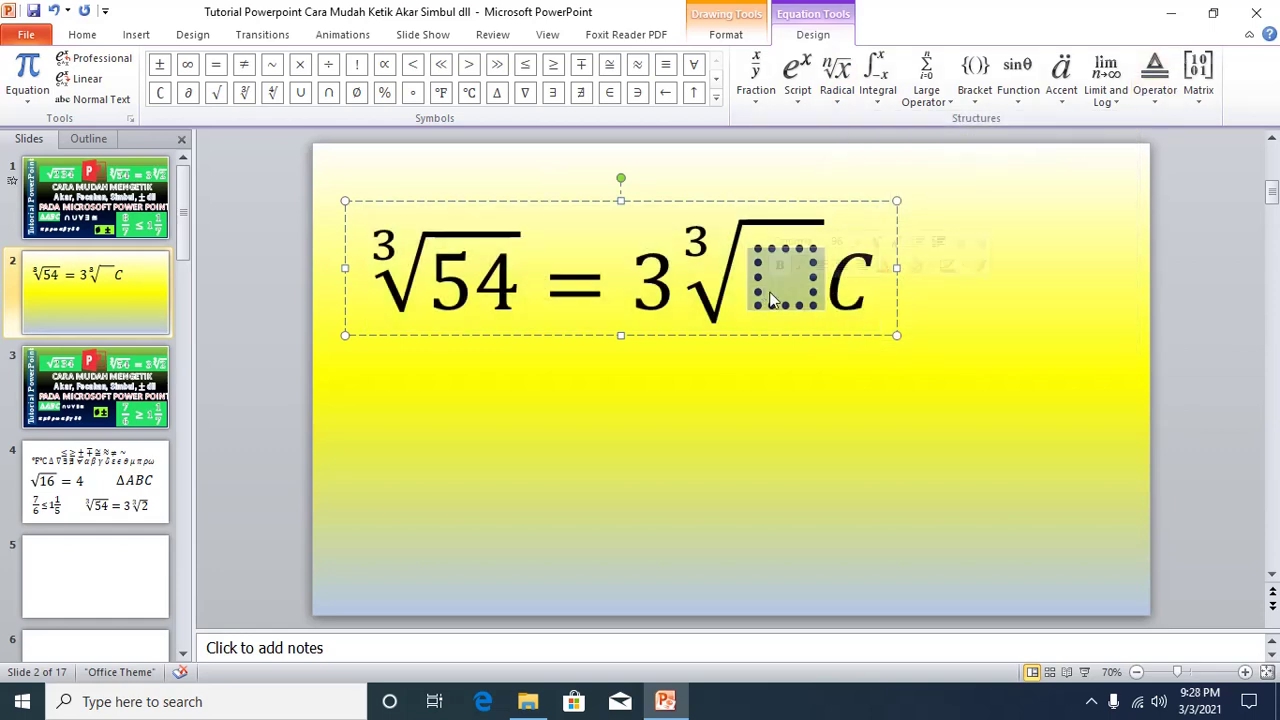
pyautogui.write('2')
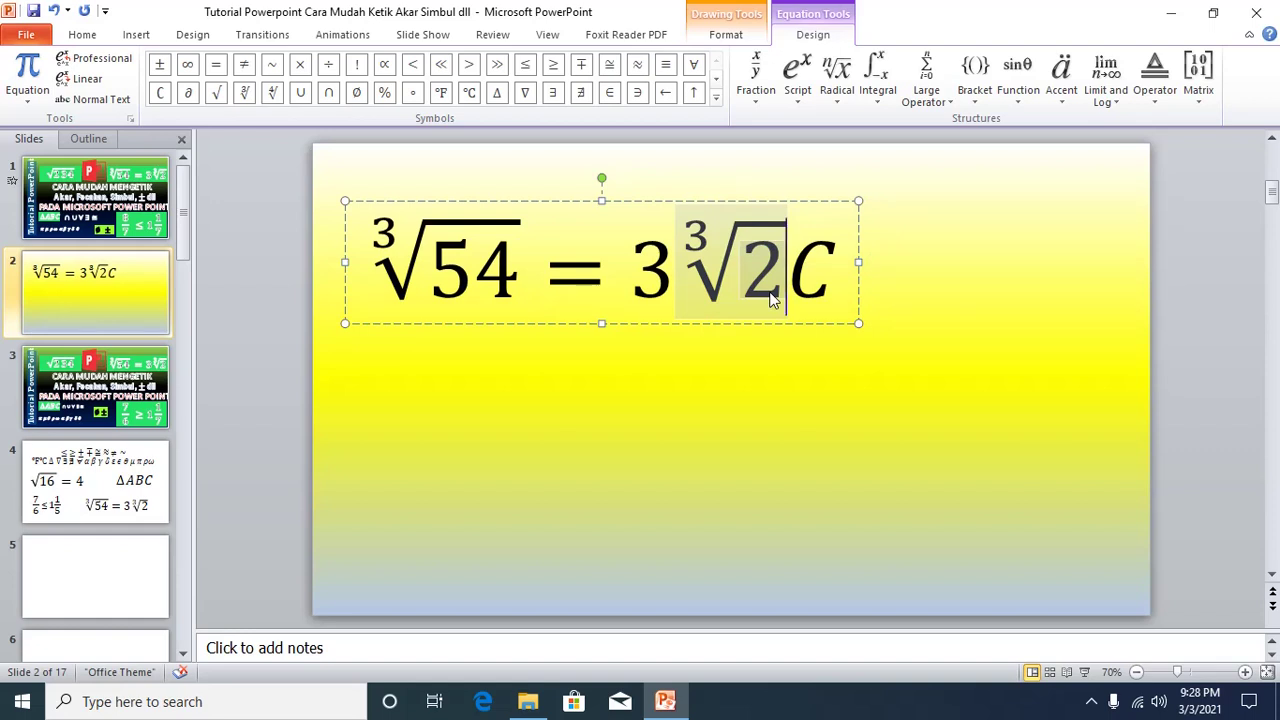
pyautogui.doubleClick(771, 292)
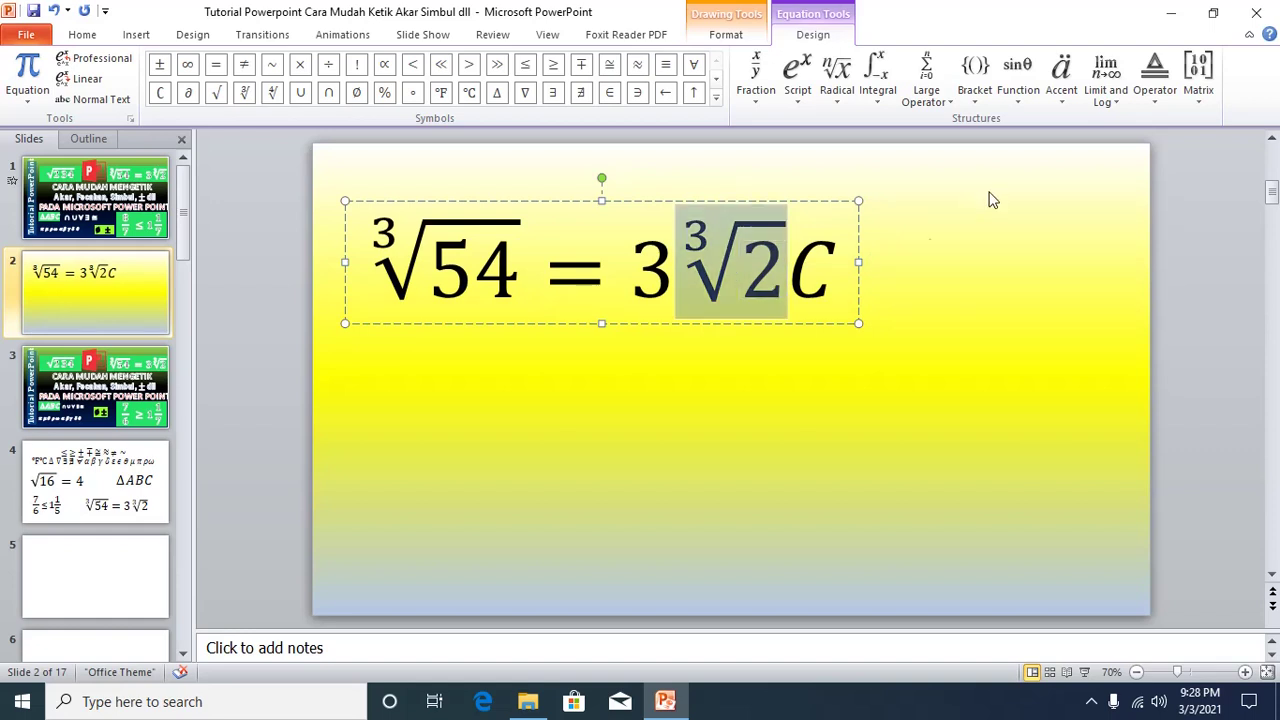
pyautogui.tripleClick(842, 269)
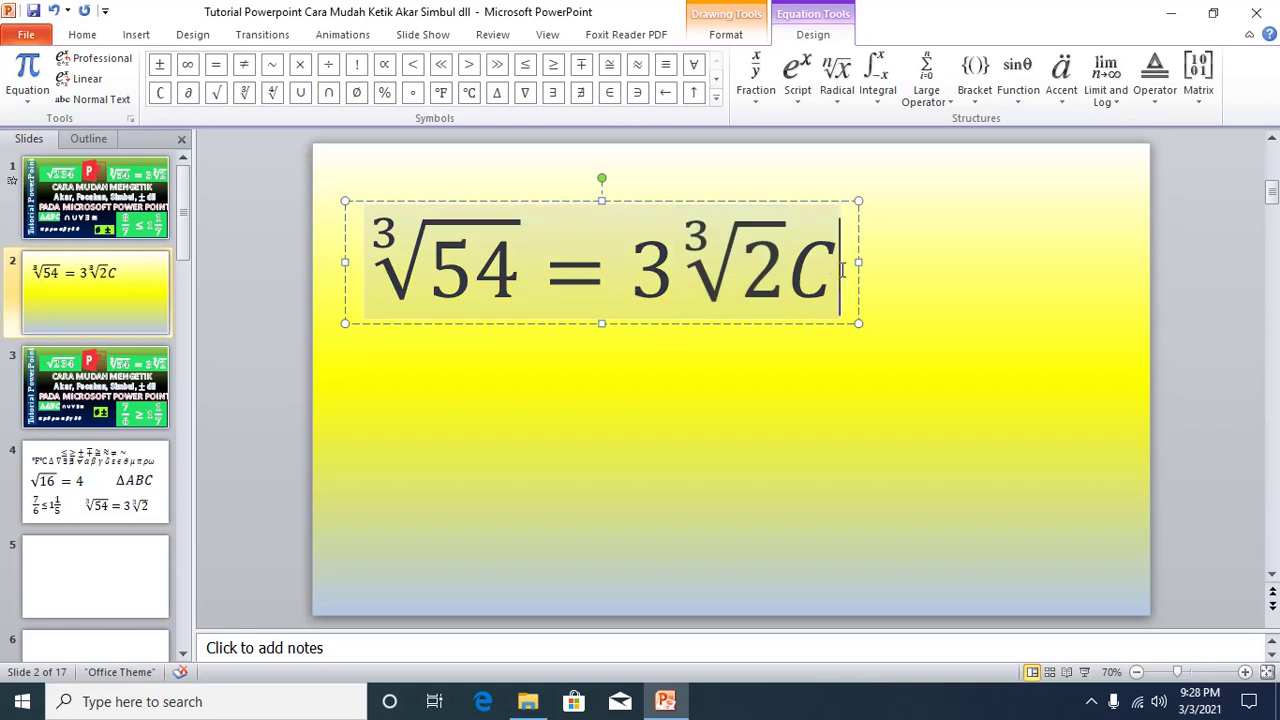
pyautogui.press('BackSpace')
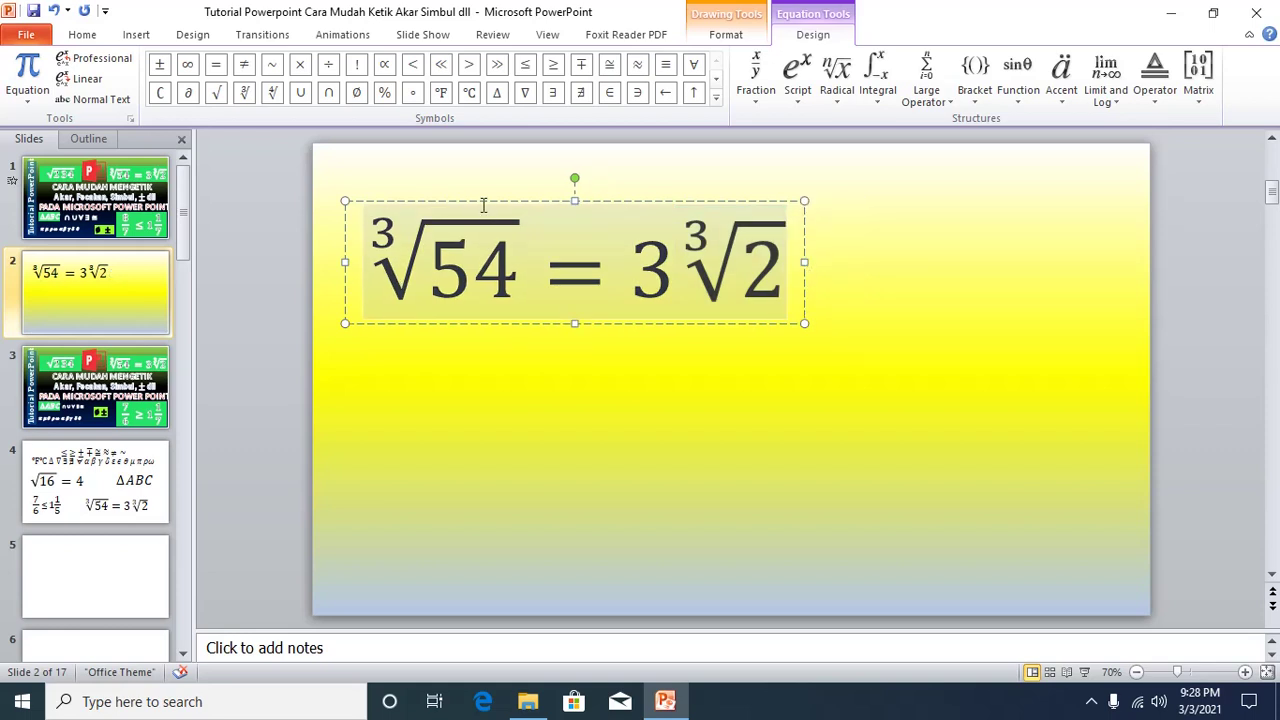
pyautogui.moveTo(484, 205); pyautogui.dragTo(481, 182)
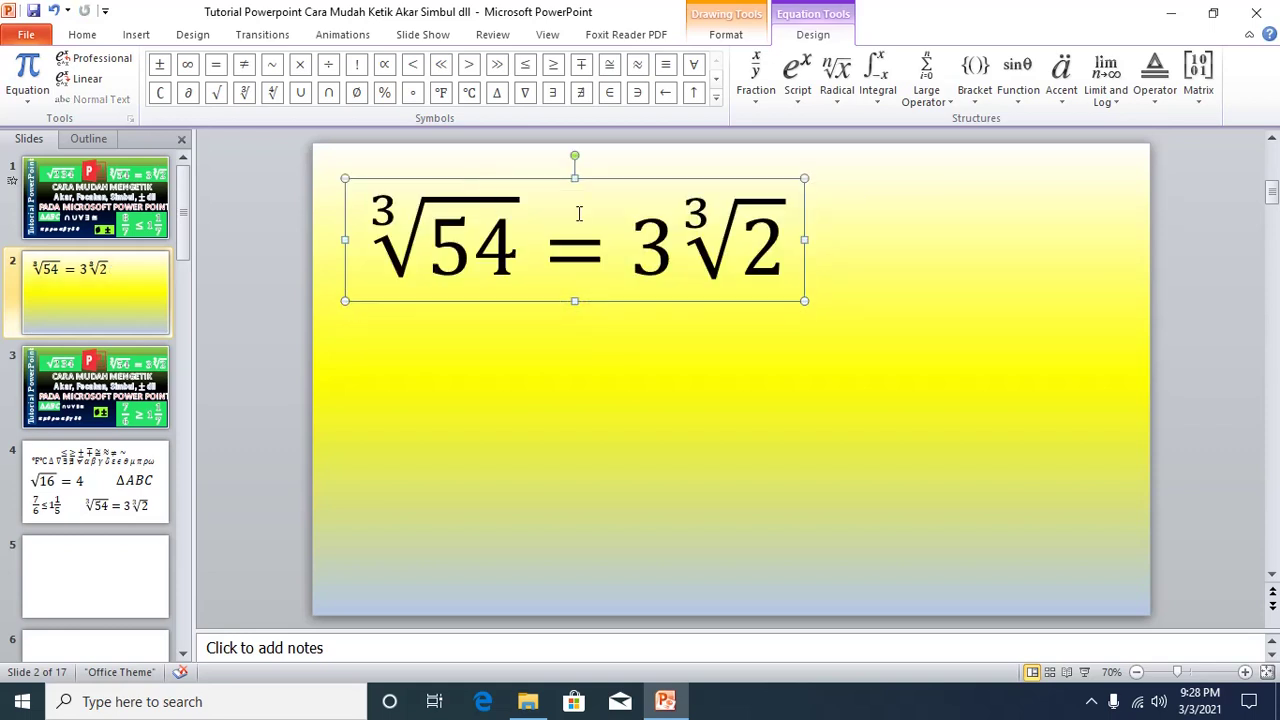
# Step: Insert a new blank equation on slide 2 and set it to 96 pt
pyautogui.click(507, 341)
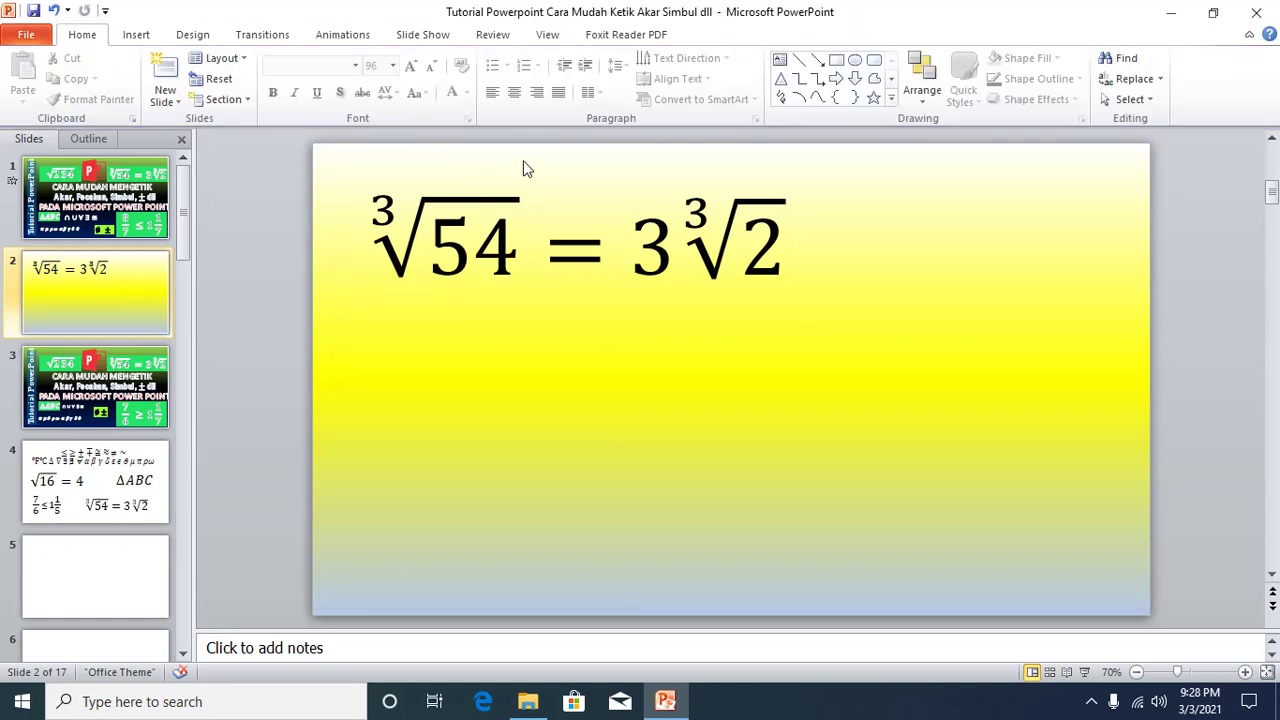
pyautogui.click(136, 36)
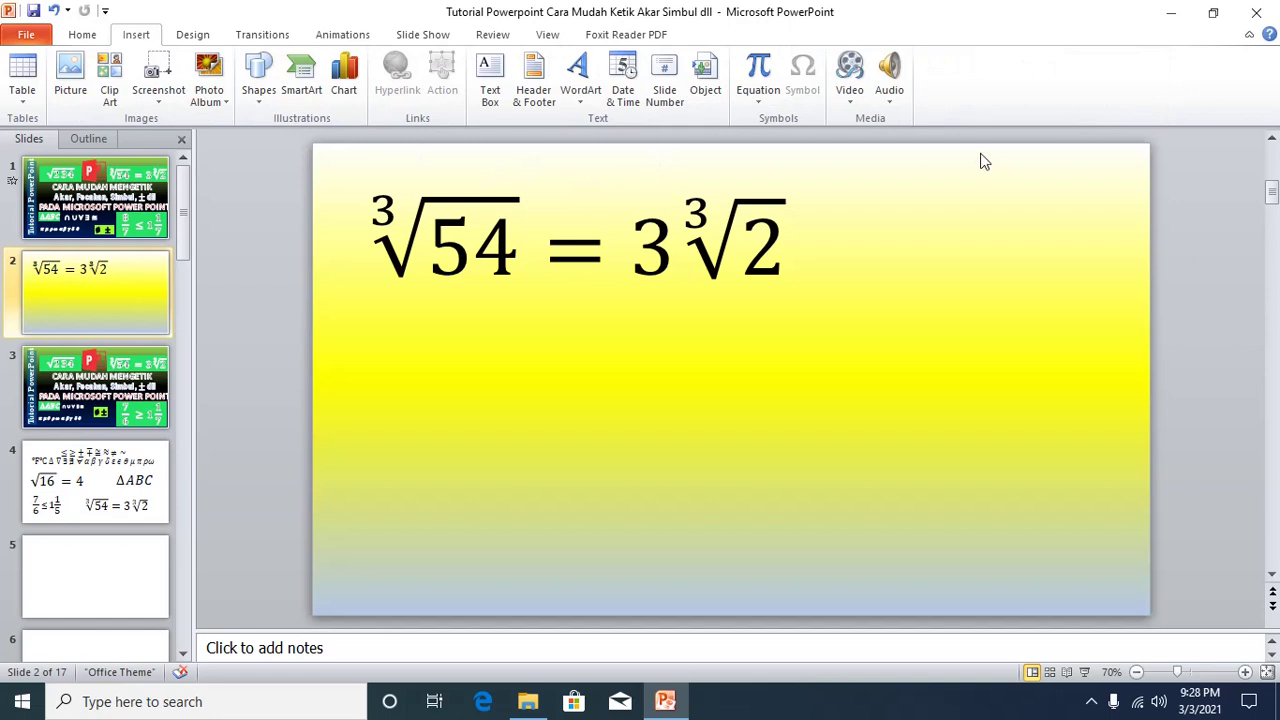
pyautogui.click(746, 66)
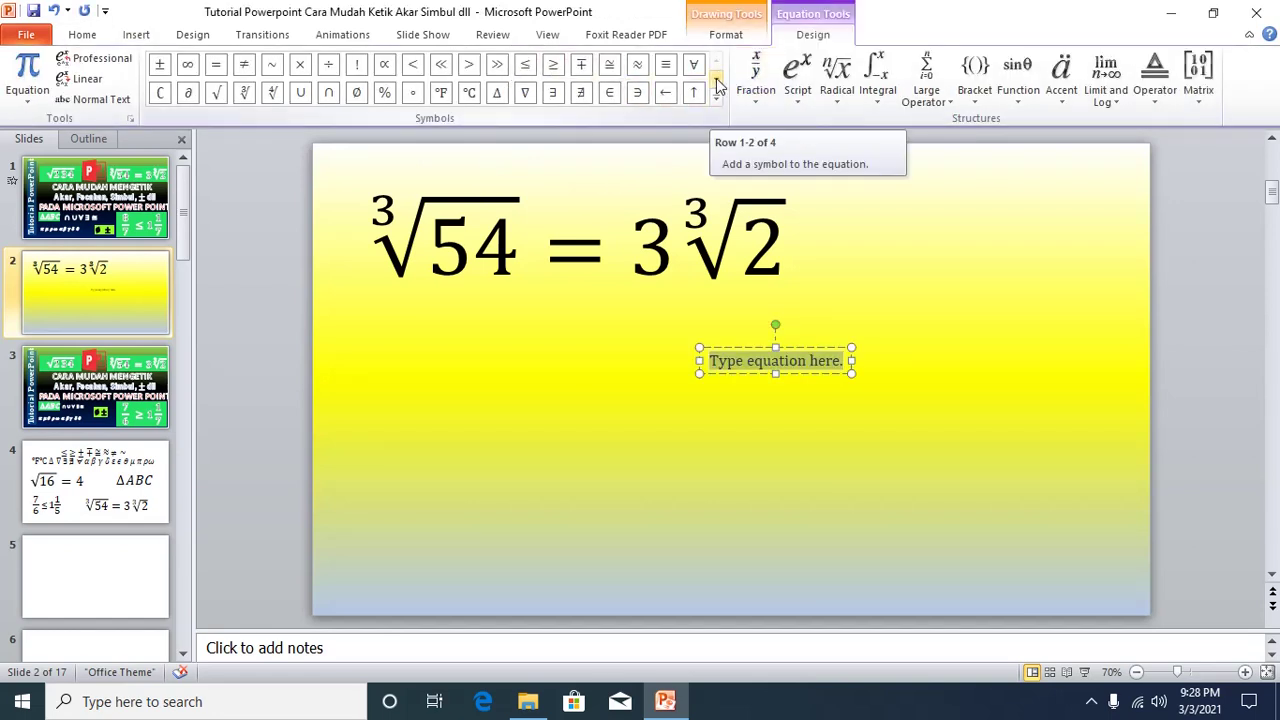
pyautogui.click(810, 350)
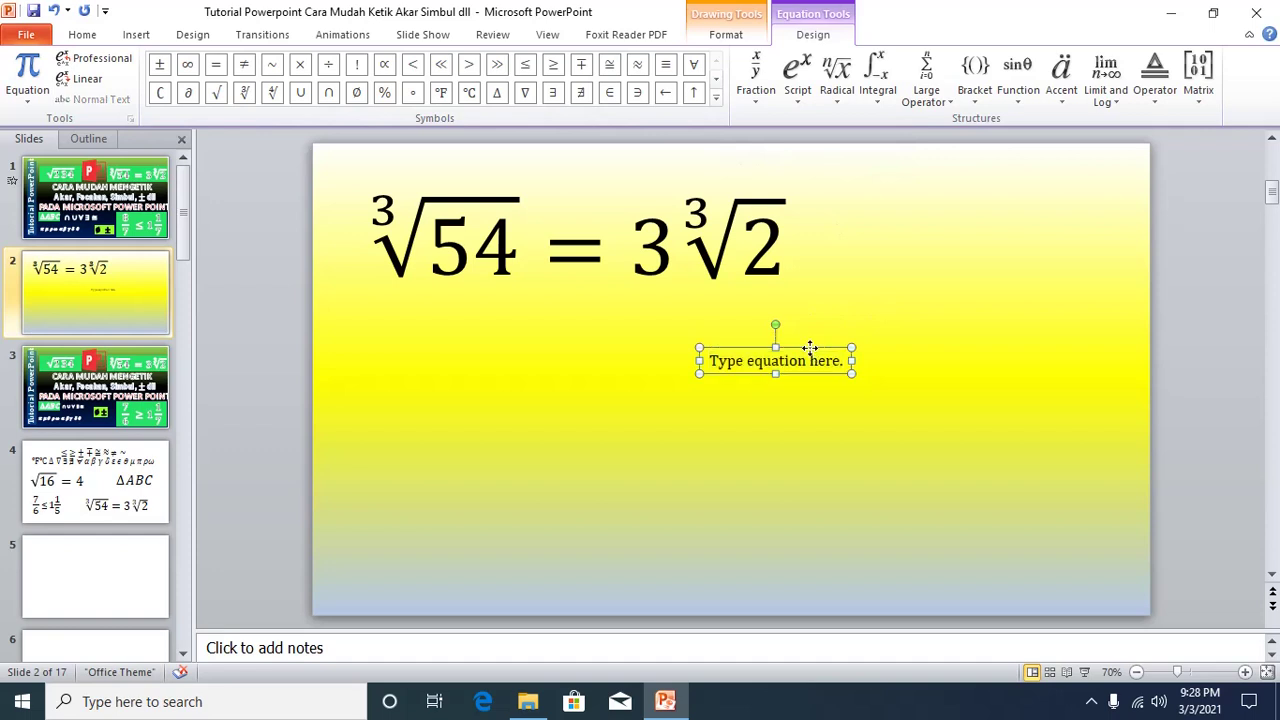
pyautogui.click(84, 40)
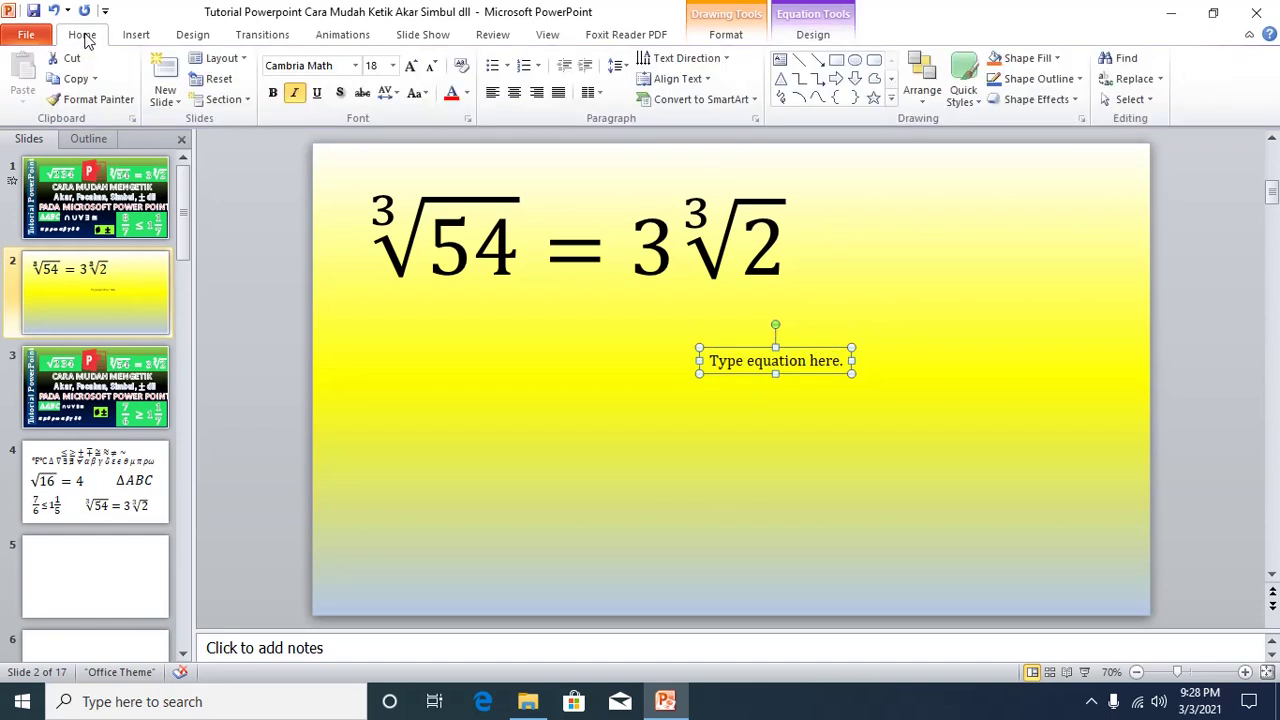
pyautogui.click(392, 65)
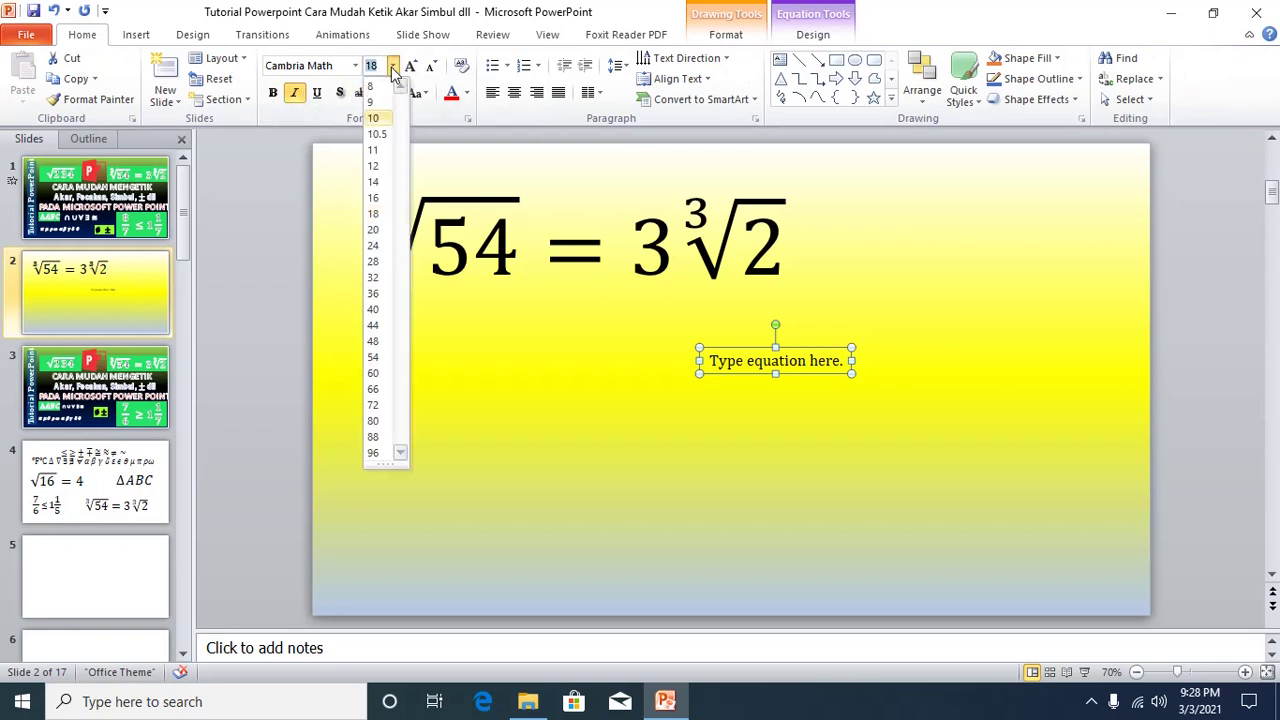
pyautogui.click(374, 453)
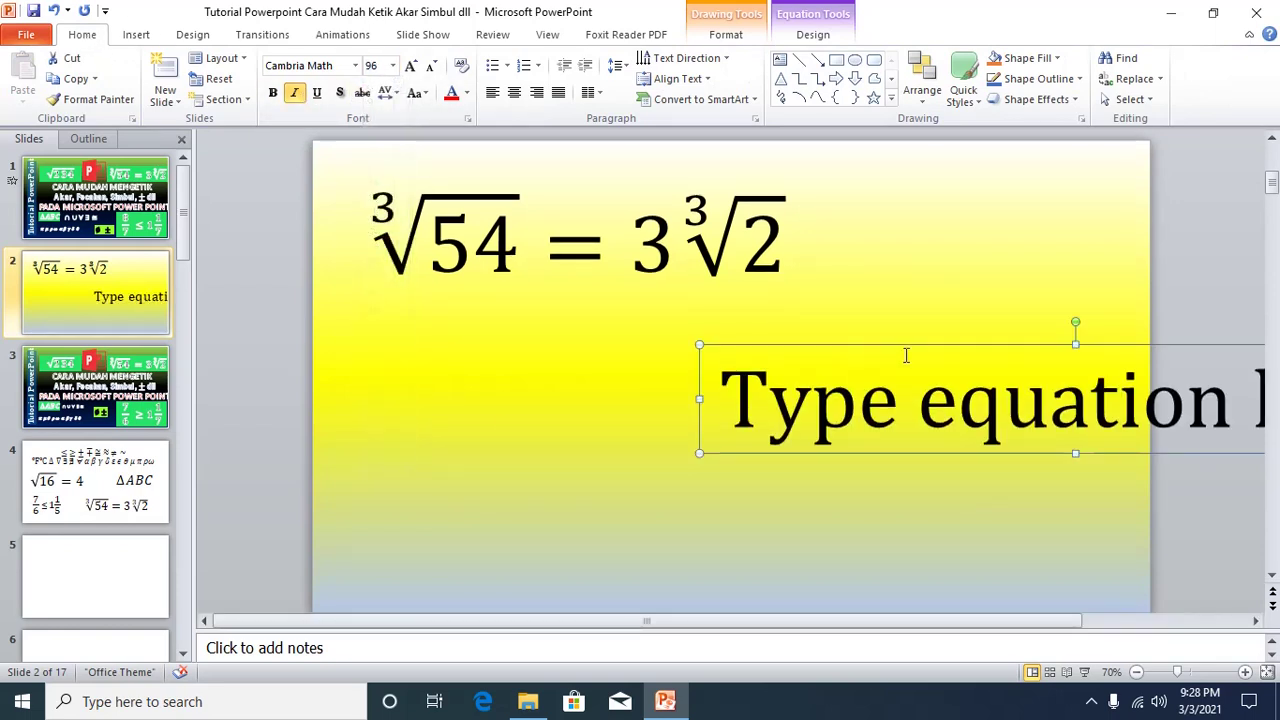
# Step: Move the new equation below the cube-root equation and widen it across the slide
pyautogui.moveTo(920, 345); pyautogui.dragTo(557, 287)
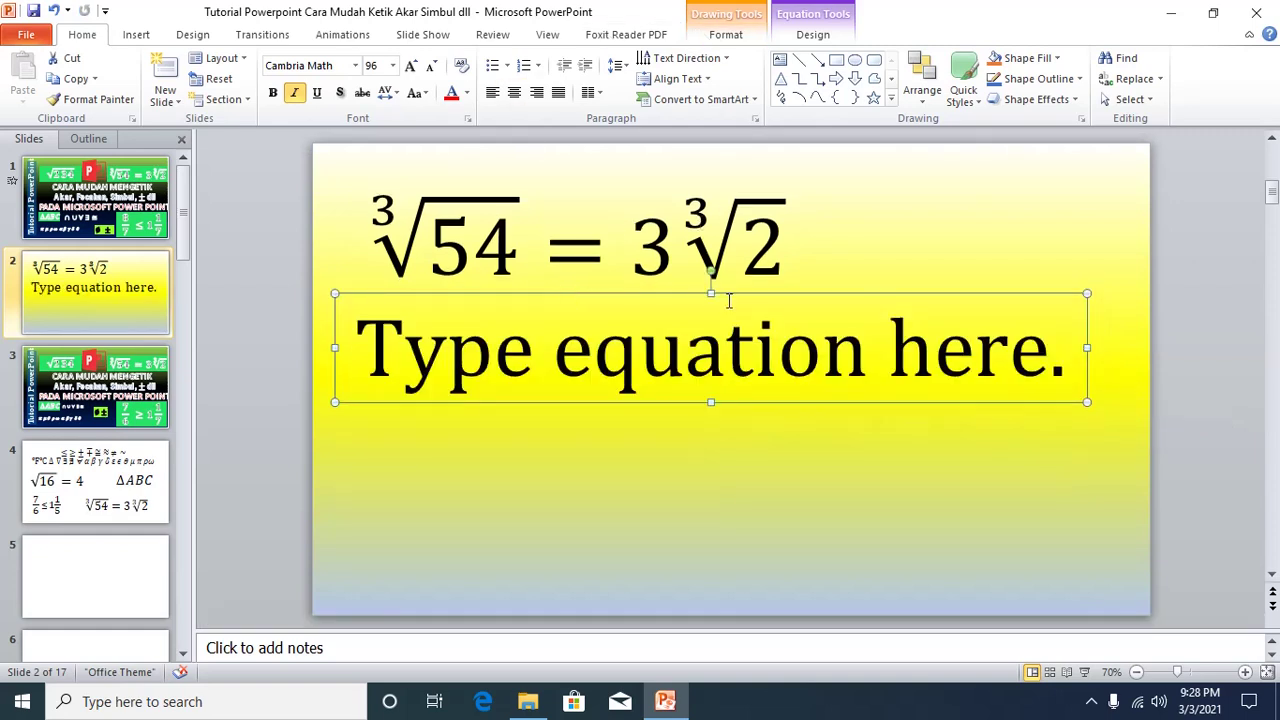
pyautogui.click(1068, 362)
pyautogui.moveTo(556, 350)
pyautogui.mouseDown()
pyautogui.moveTo(1078, 360)
pyautogui.moveTo(1065, 366)
pyautogui.mouseUp()
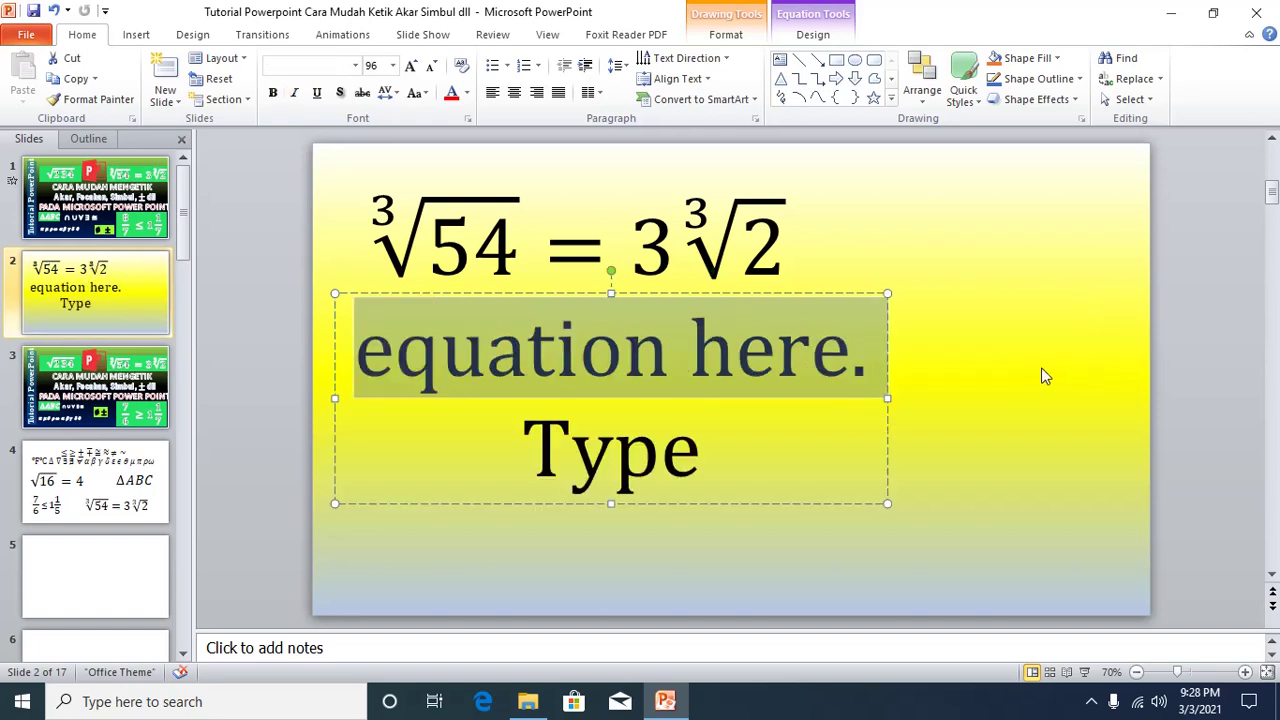
pyautogui.moveTo(883, 399); pyautogui.dragTo(1052, 400)
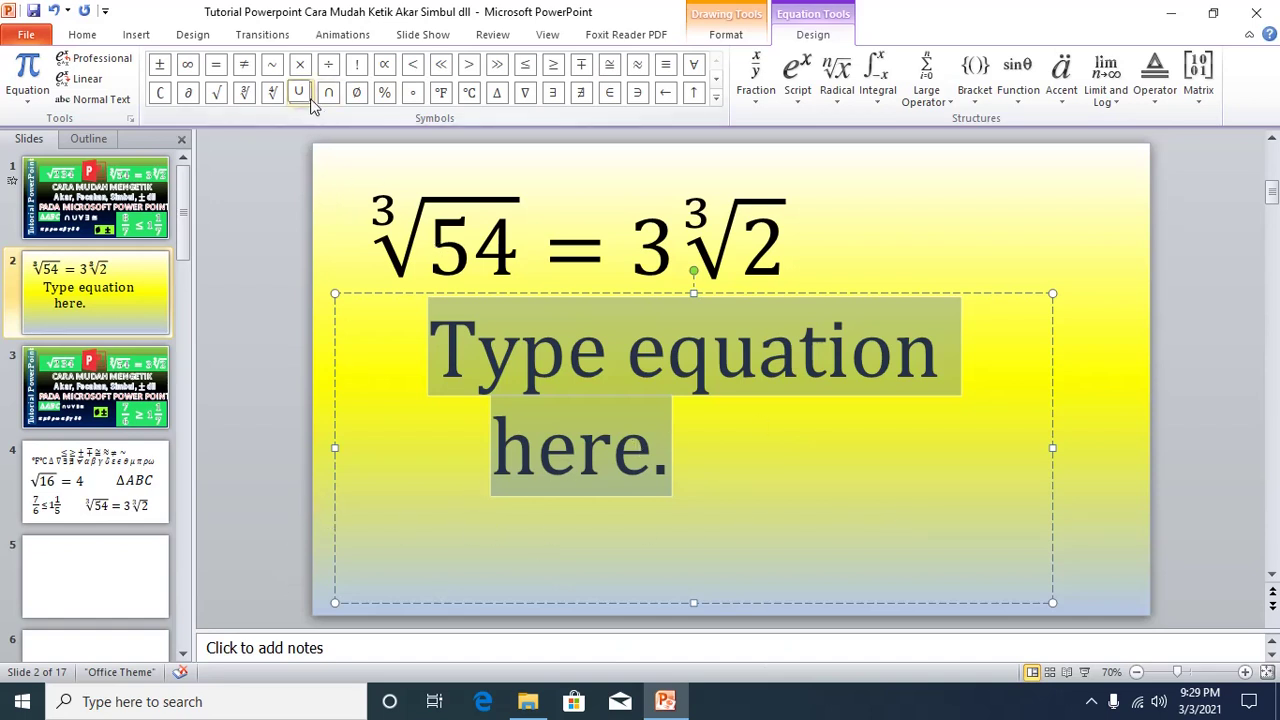
# Step: Insert the symbols ± ≠ ≤ ≥ ∓ ≅ ≈ ∀ ∃ Δ into the second equation
pyautogui.click(161, 68)
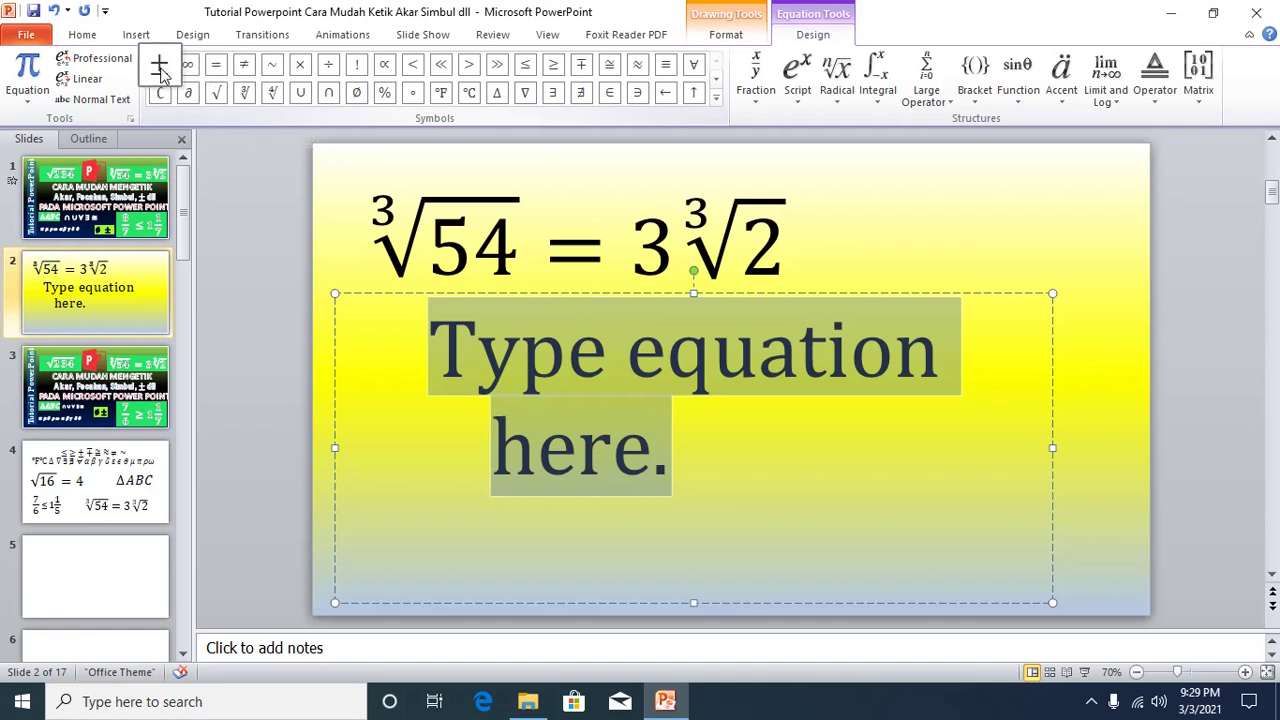
pyautogui.click(244, 68)
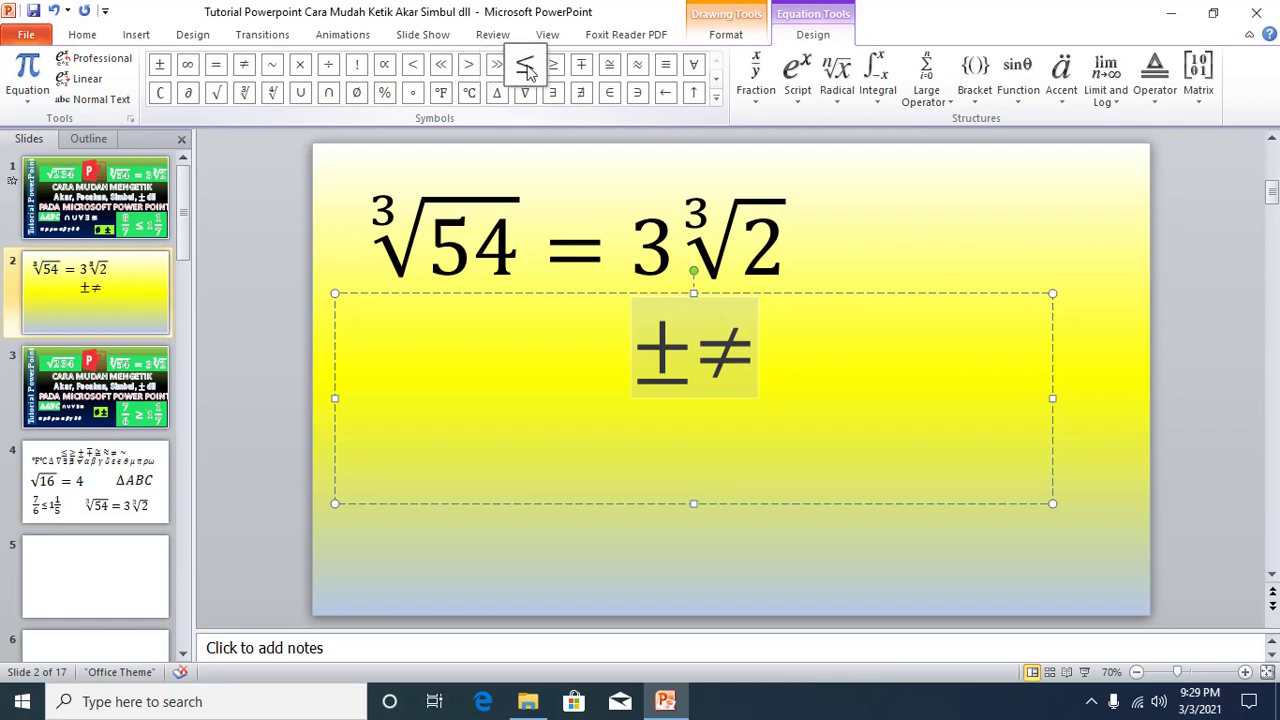
pyautogui.click(524, 66)
pyautogui.click(557, 68)
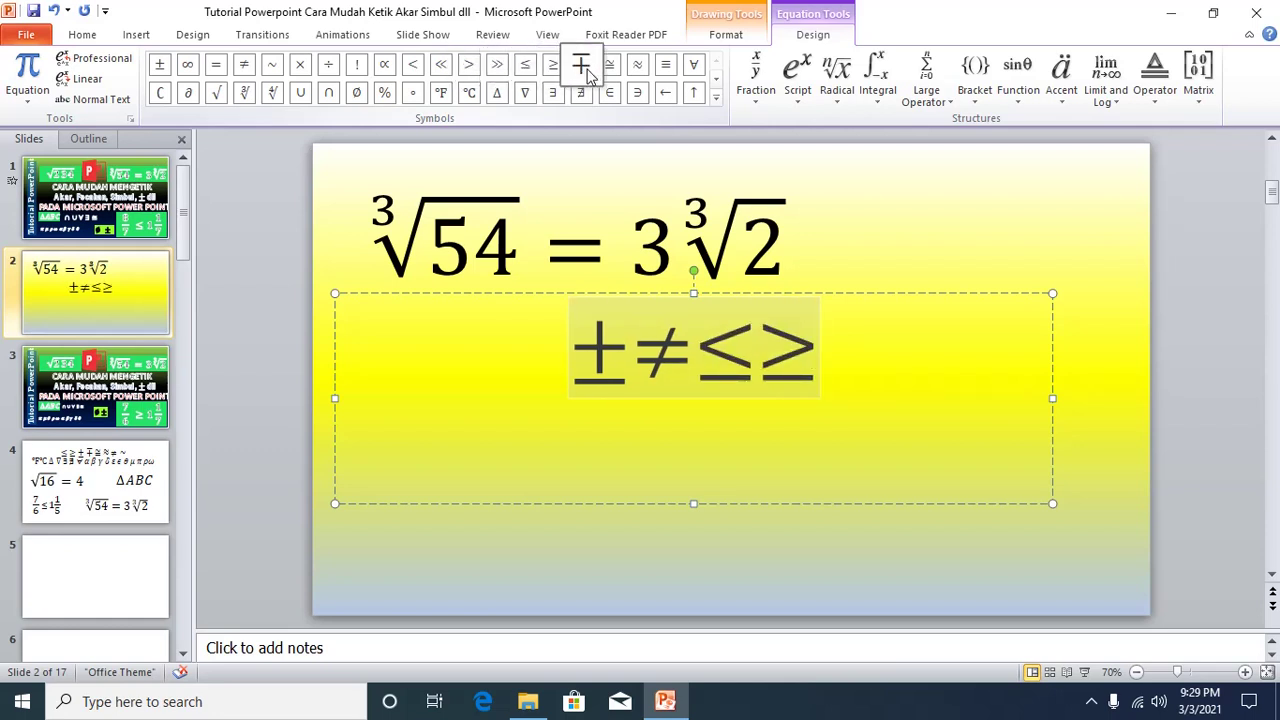
pyautogui.click(583, 66)
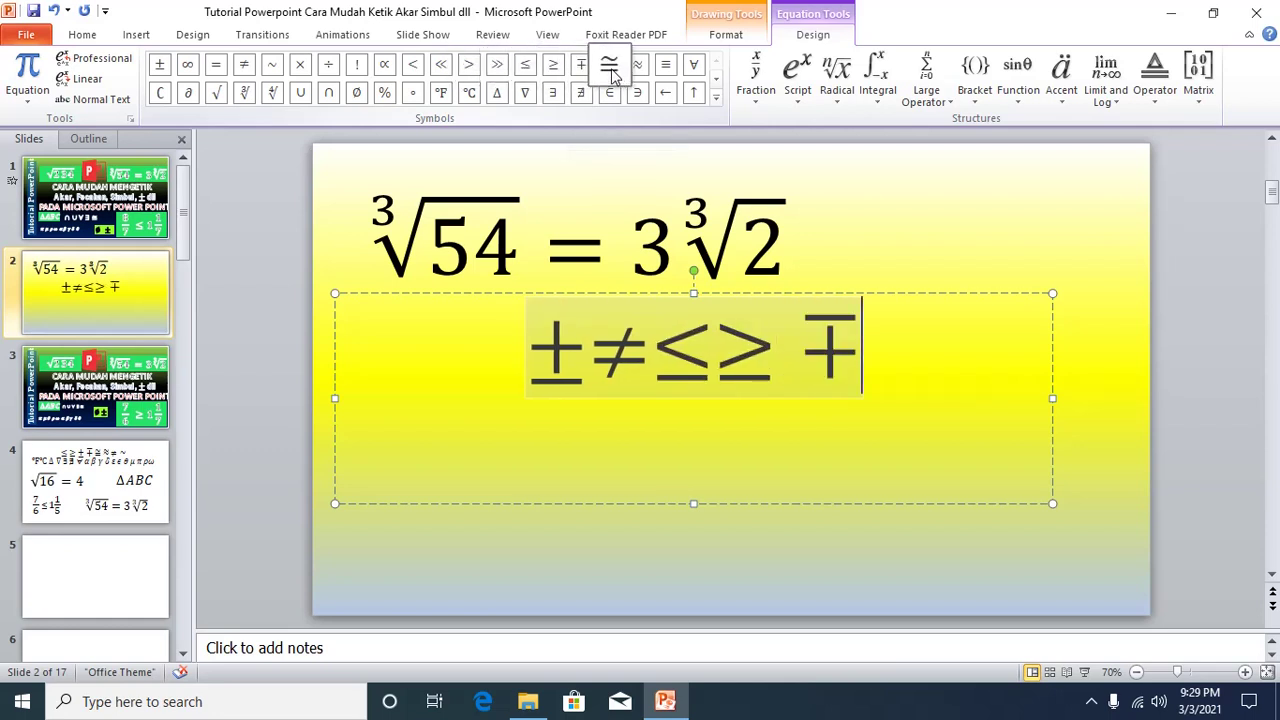
pyautogui.click(610, 70)
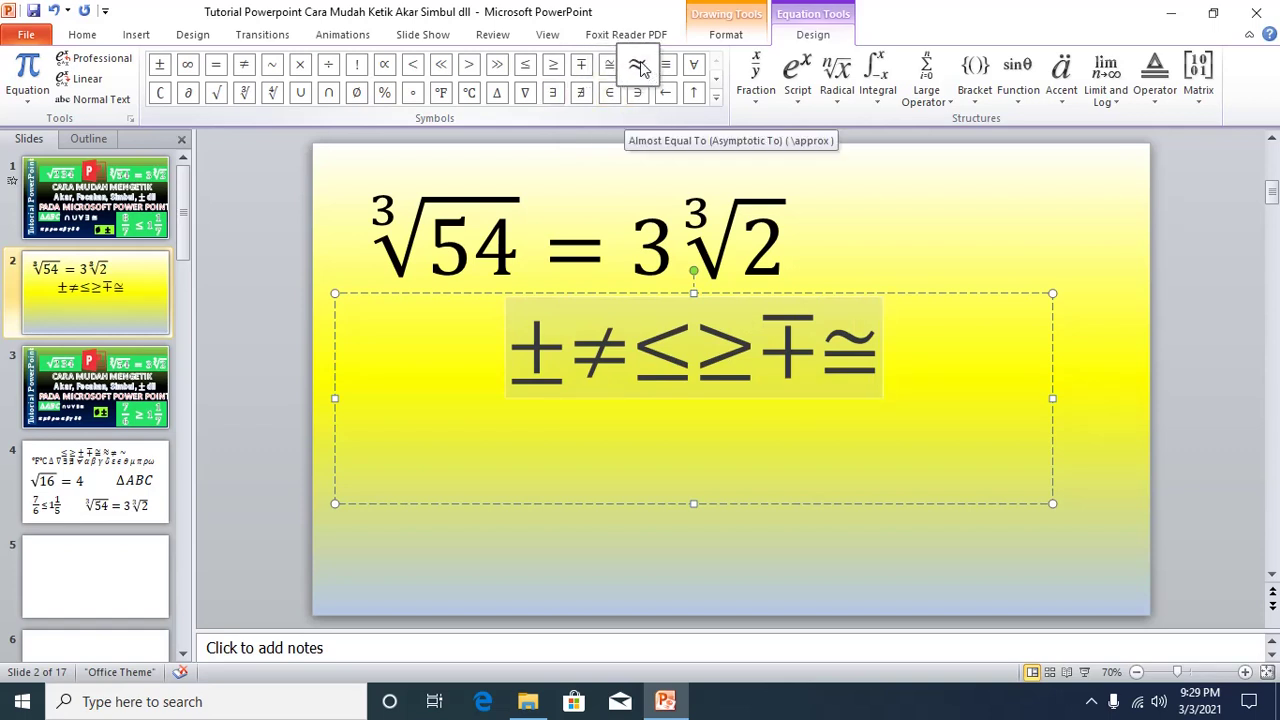
pyautogui.click(640, 68)
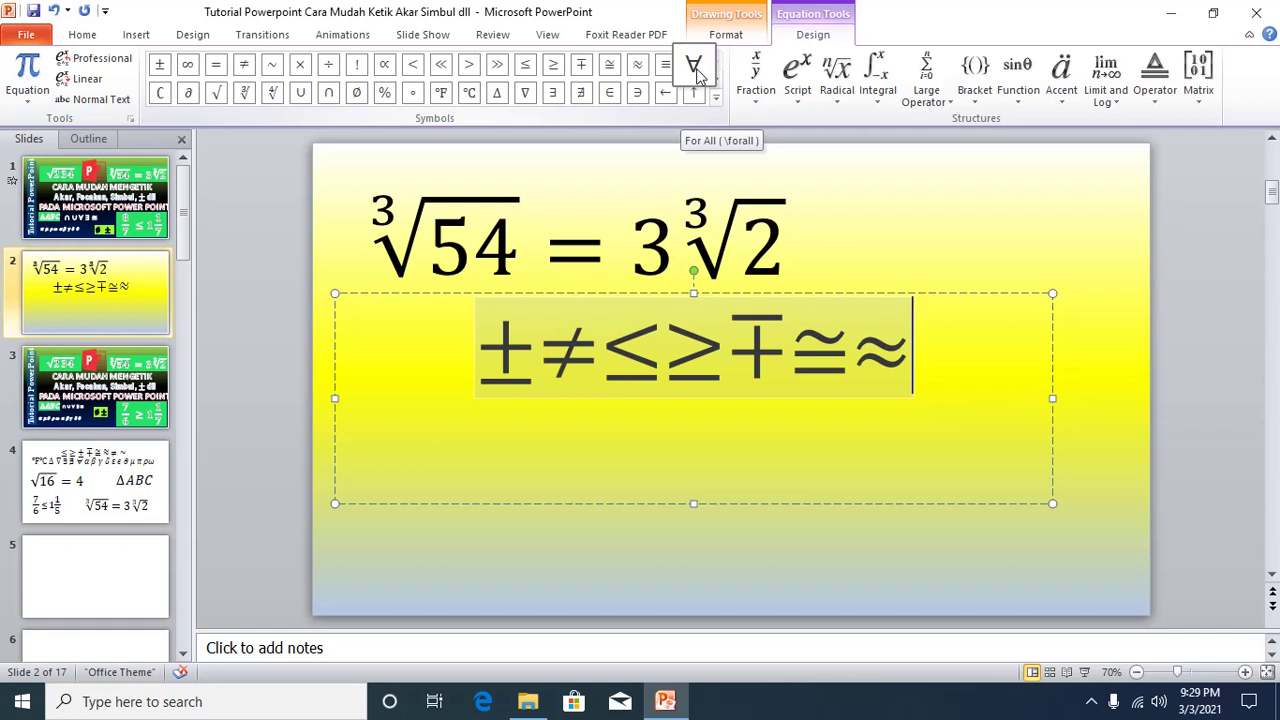
pyautogui.click(697, 75)
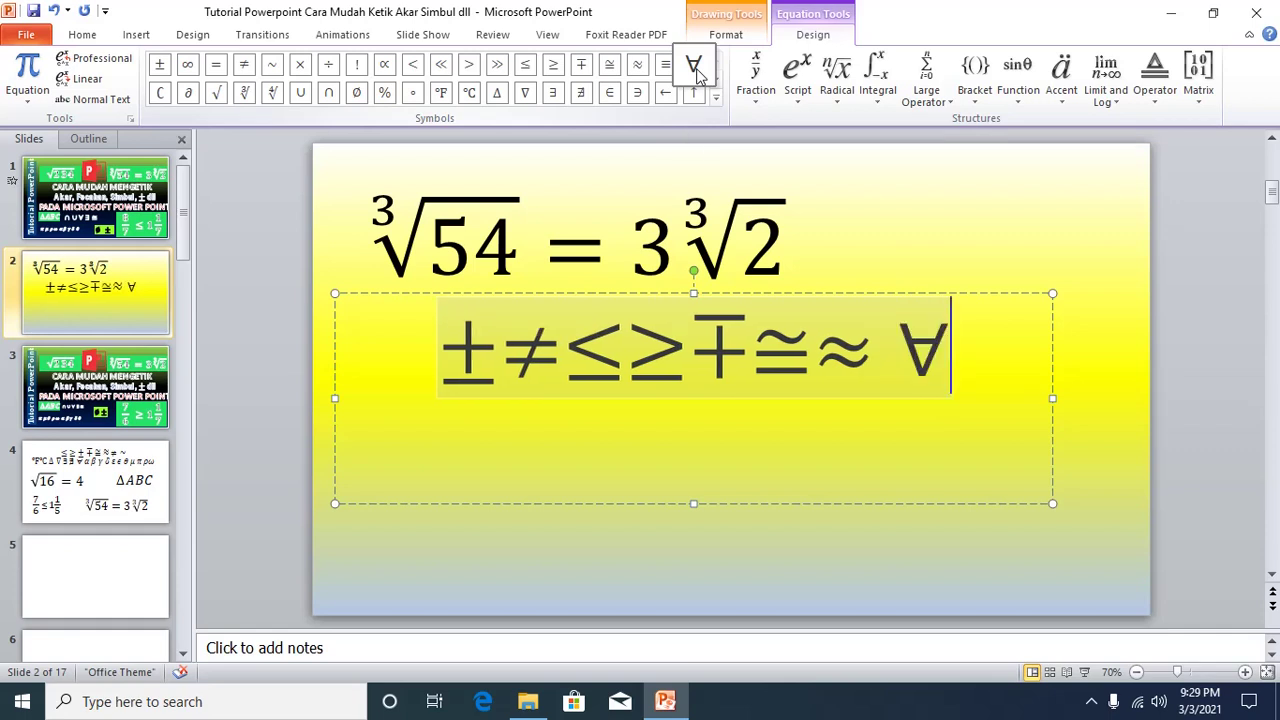
pyautogui.click(553, 95)
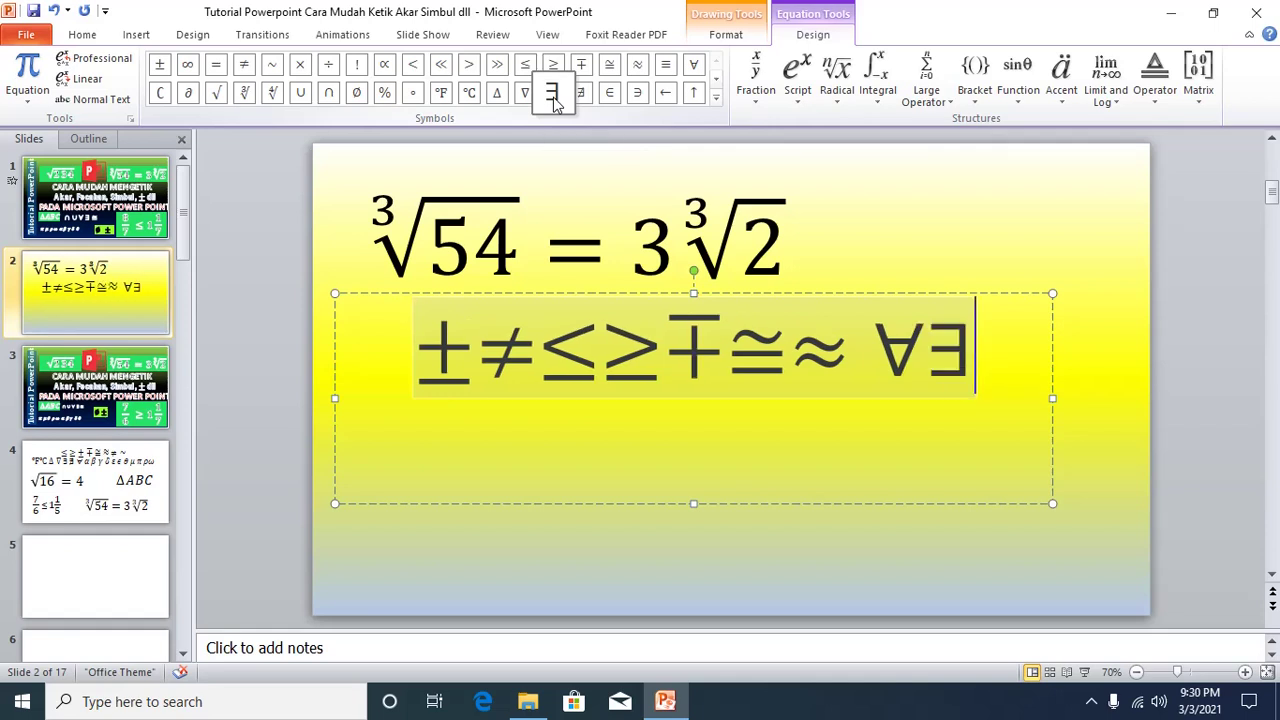
pyautogui.click(497, 100)
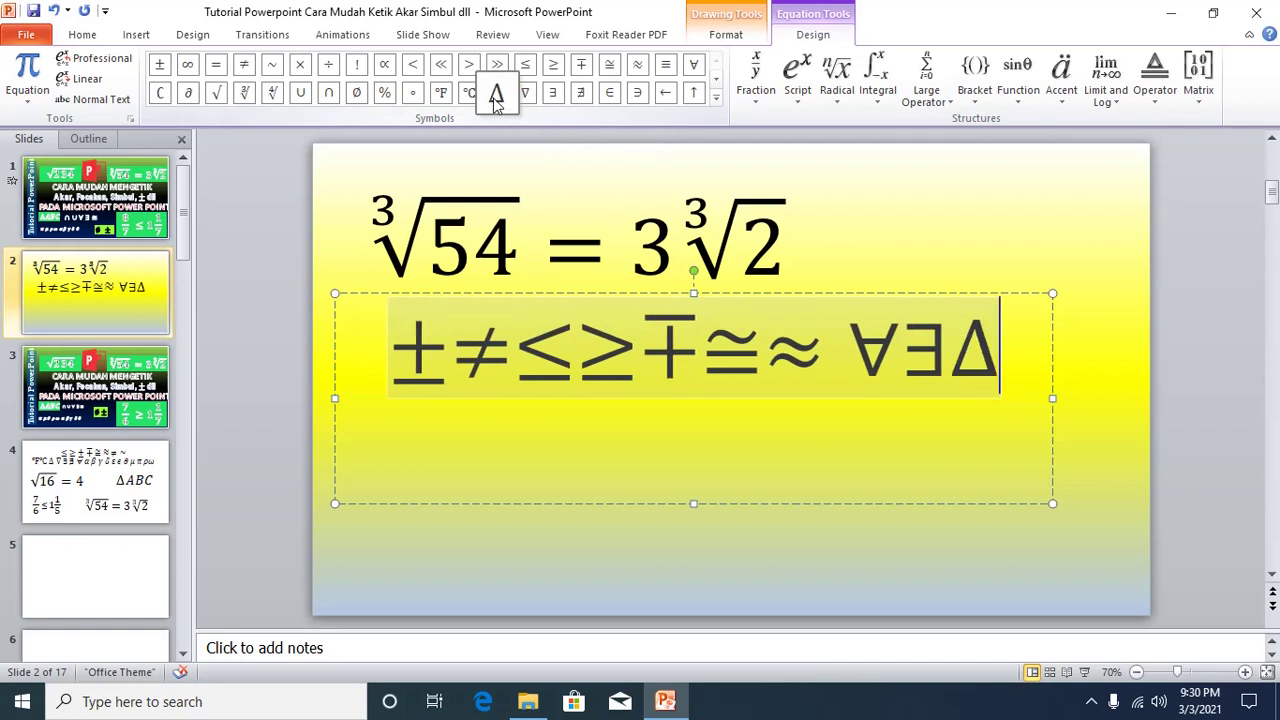
pyautogui.click(968, 368)
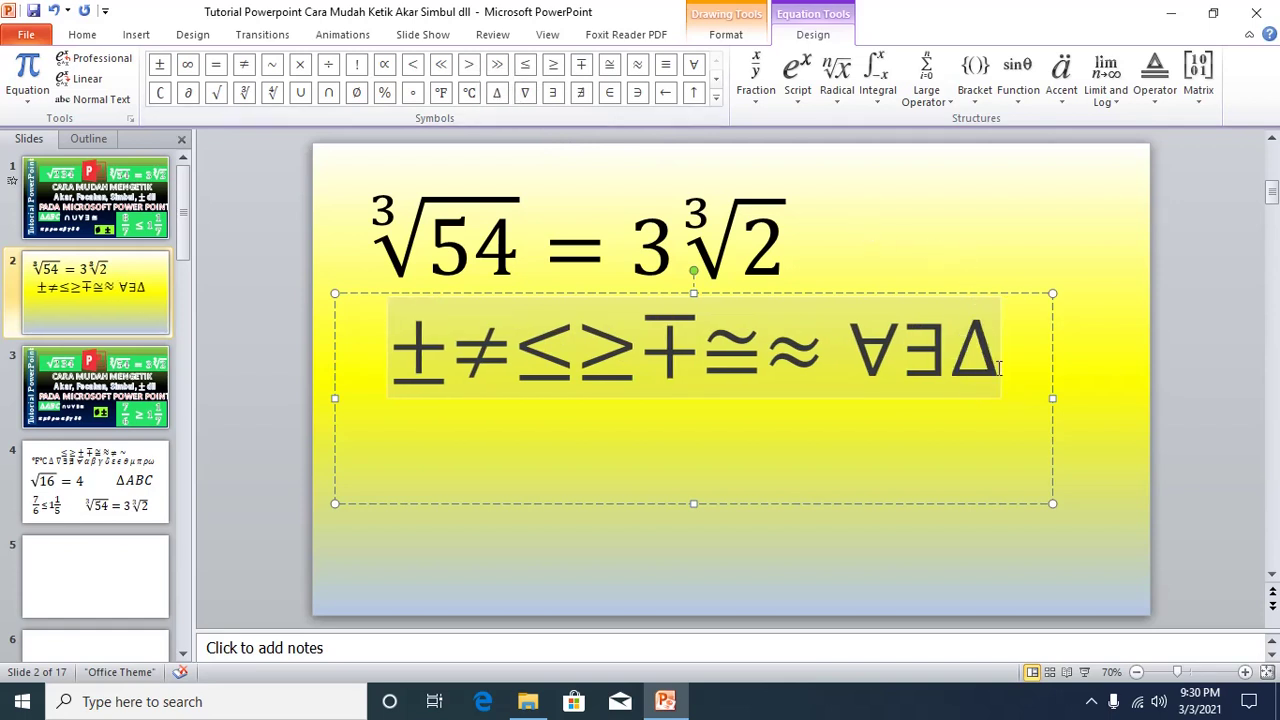
# Step: Put Δ on its own line and extend it to read ΔABC°F°C
pyautogui.press('Return')
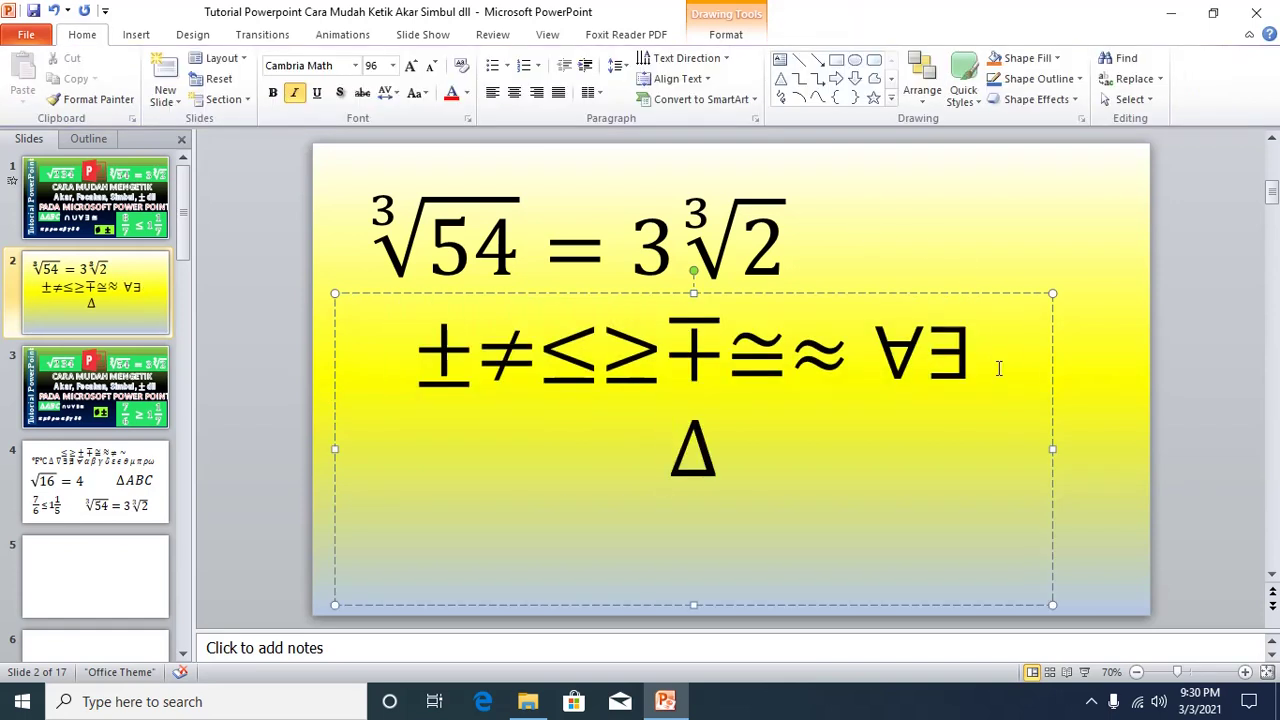
pyautogui.click(718, 466)
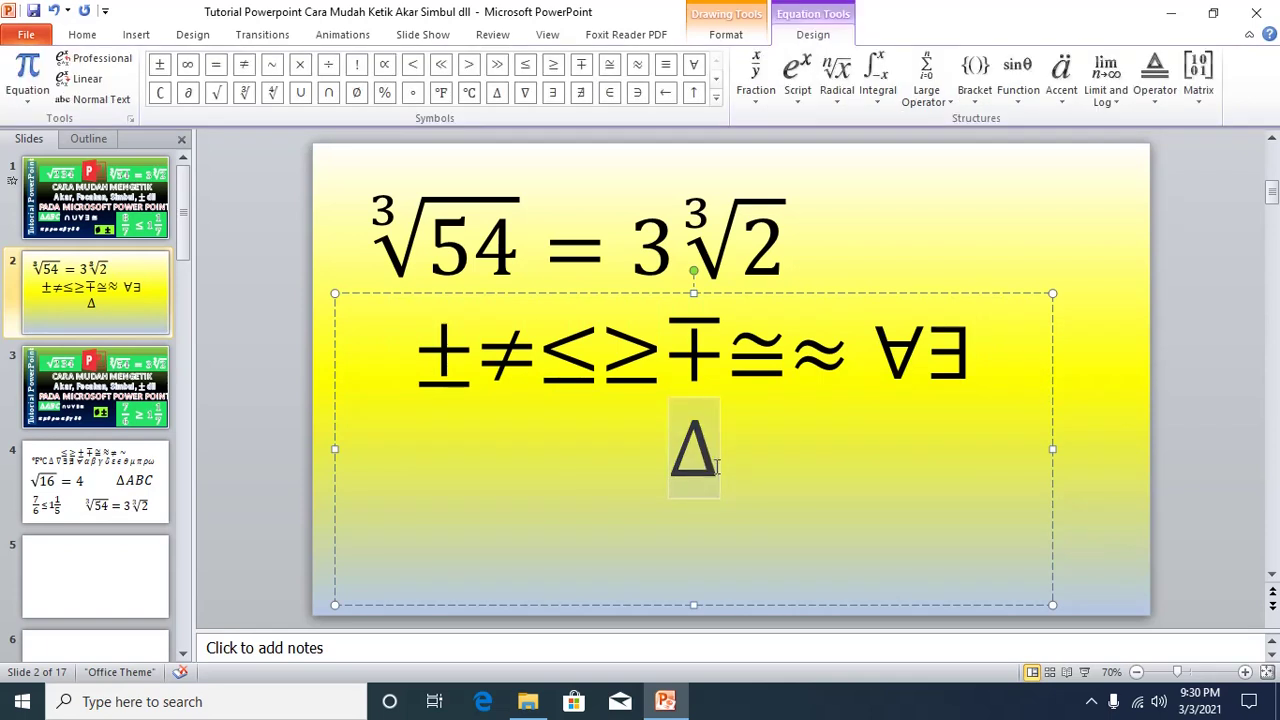
pyautogui.write('ABC')
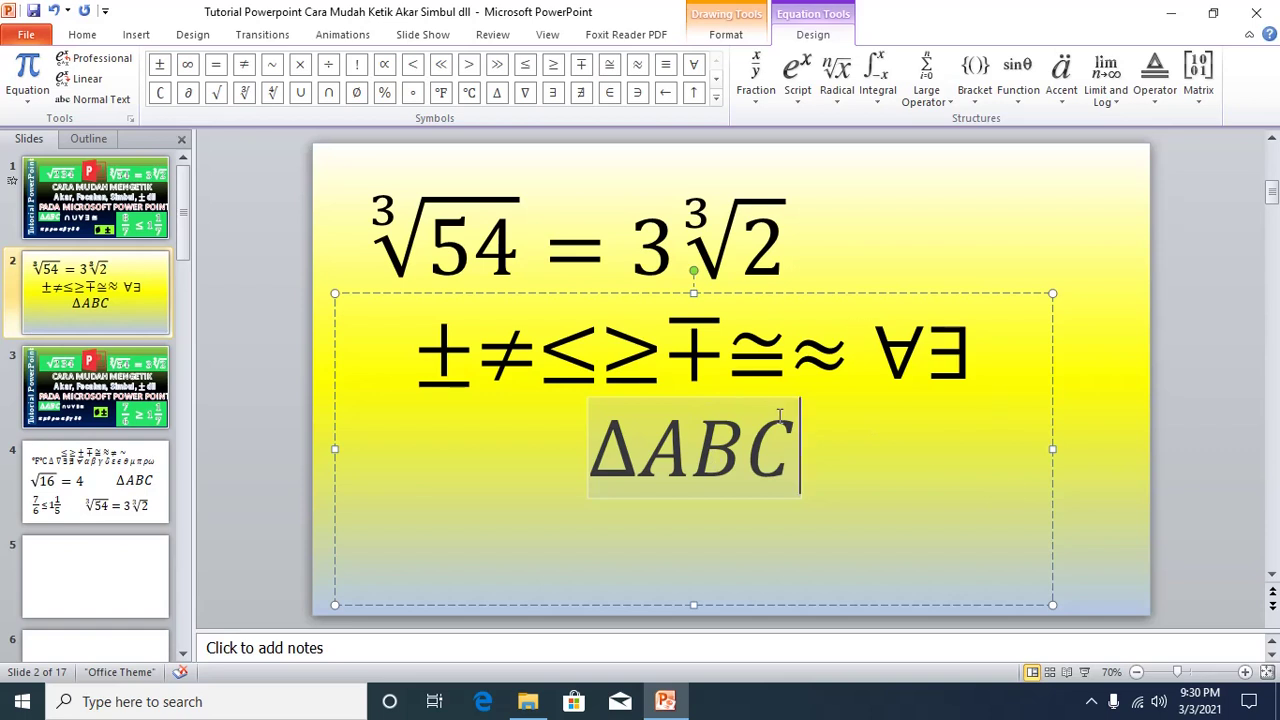
pyautogui.click(441, 93)
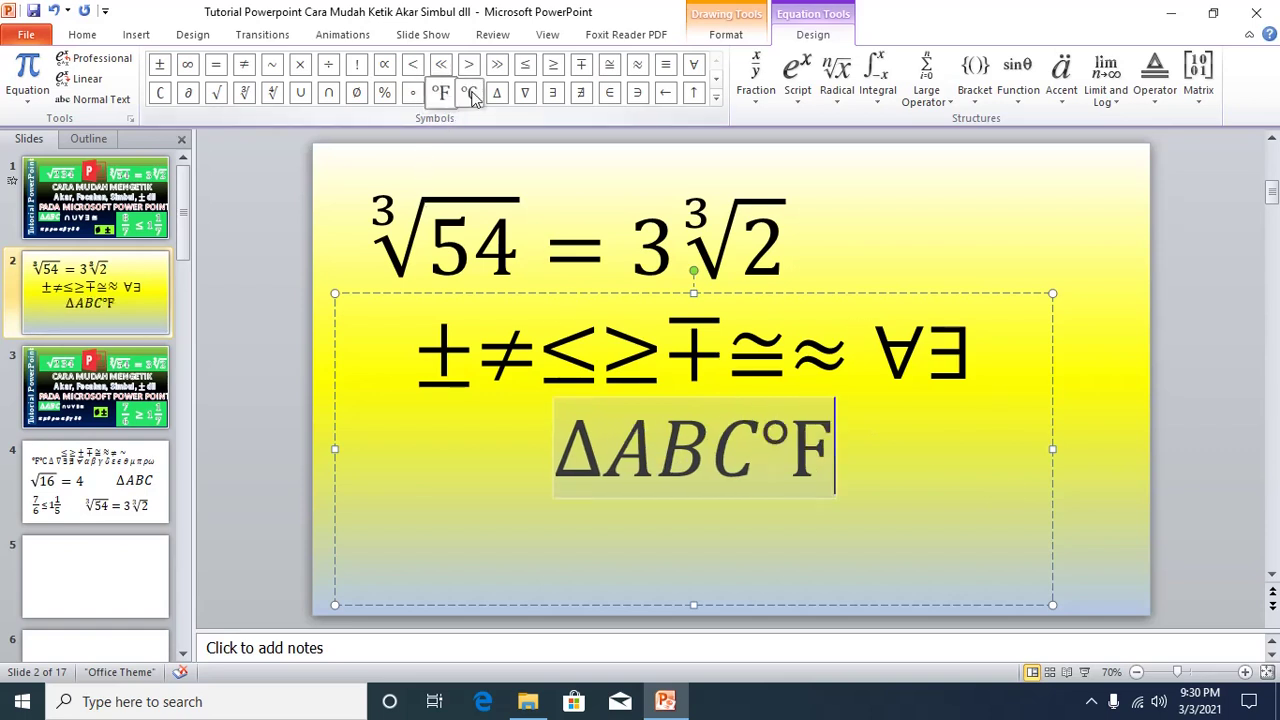
pyautogui.click(473, 92)
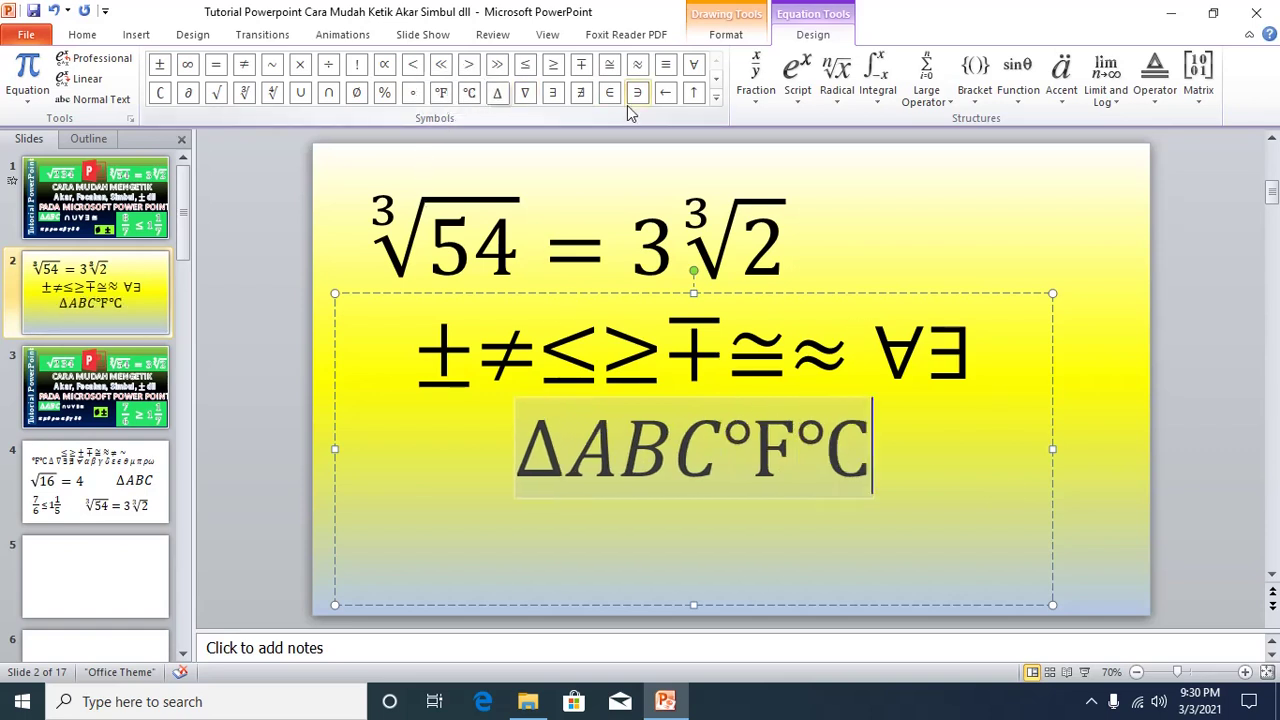
pyautogui.click(717, 102)
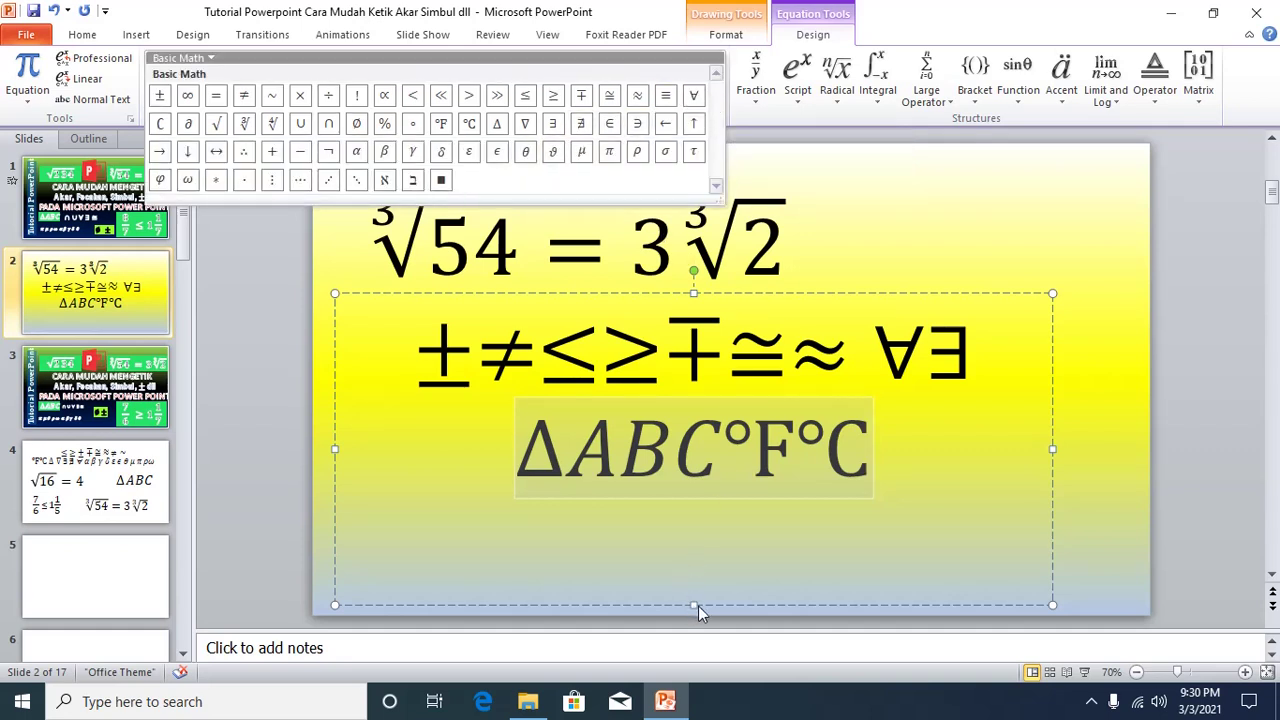
pyautogui.click(875, 451)
# Step: Start a new line below and insert a fresh equation with Alt+=
pyautogui.press('Return')
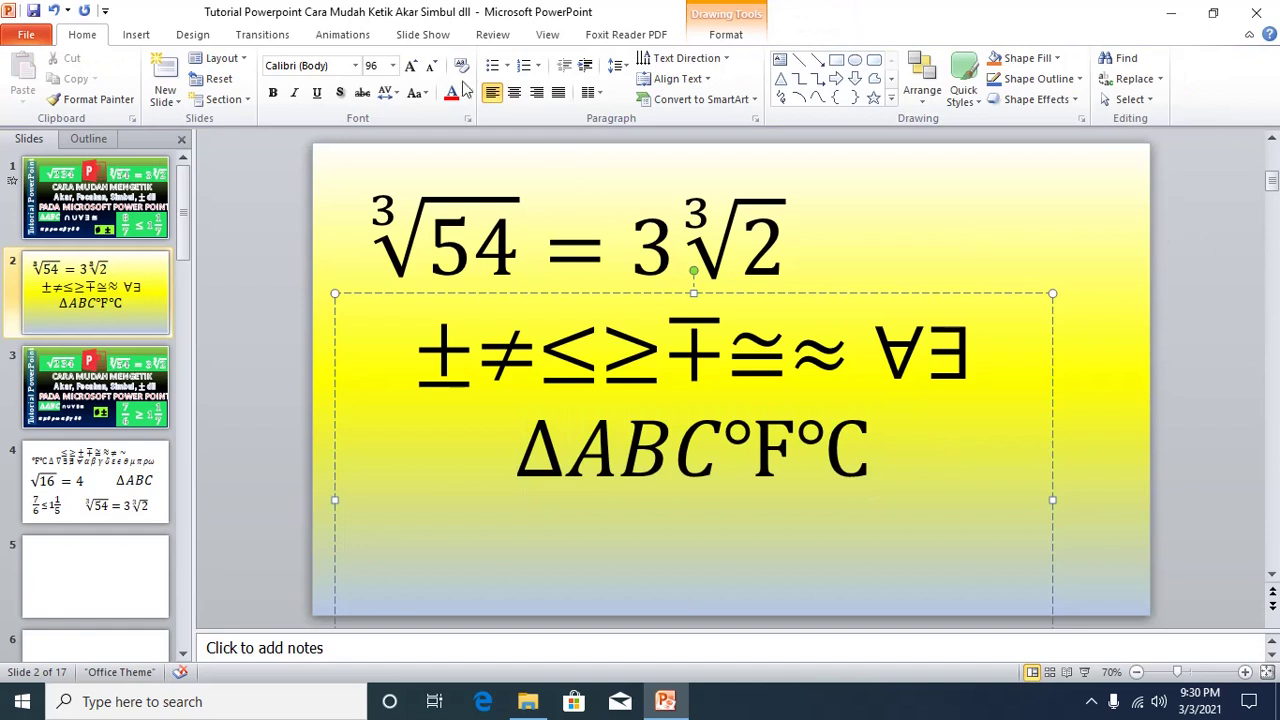
pyautogui.click(136, 36)
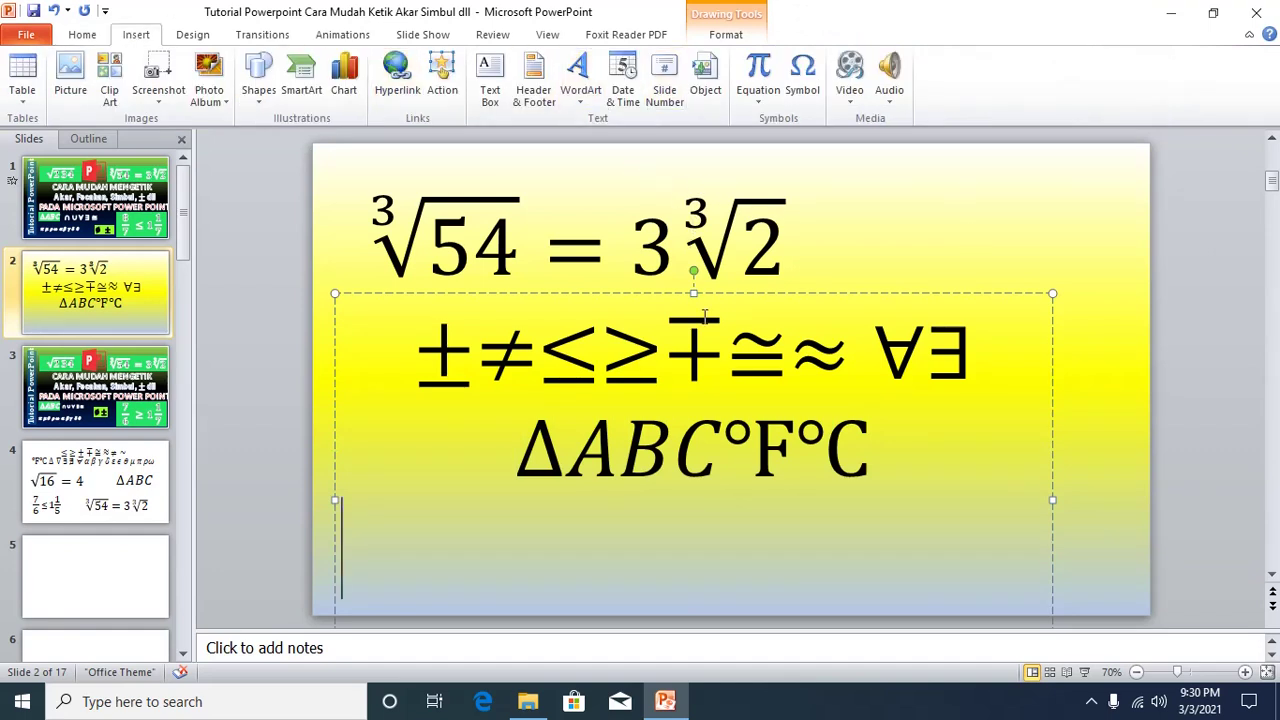
pyautogui.hotkey('alt', '=')
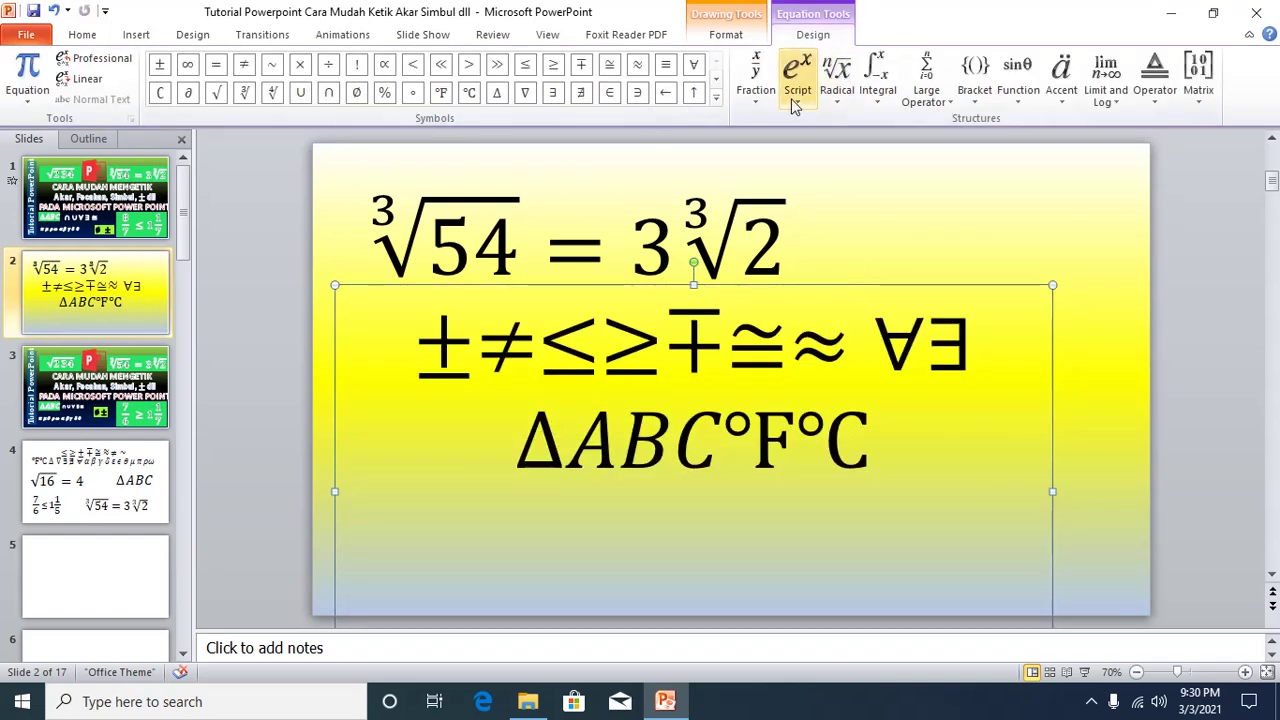
# Step: Add the Greek letters α β γ θ μ π ρ σ ω, forming Ωσρπμθγβα before the ± symbols
pyautogui.click(716, 104)
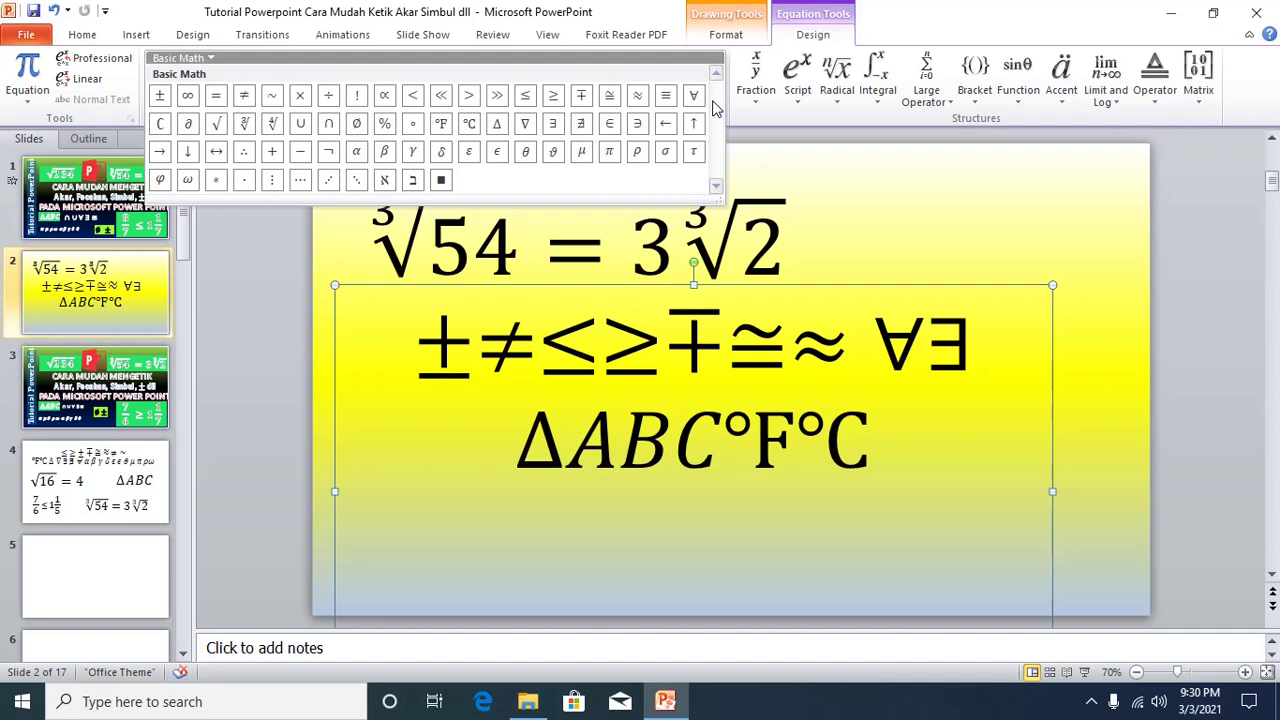
pyautogui.click(356, 152)
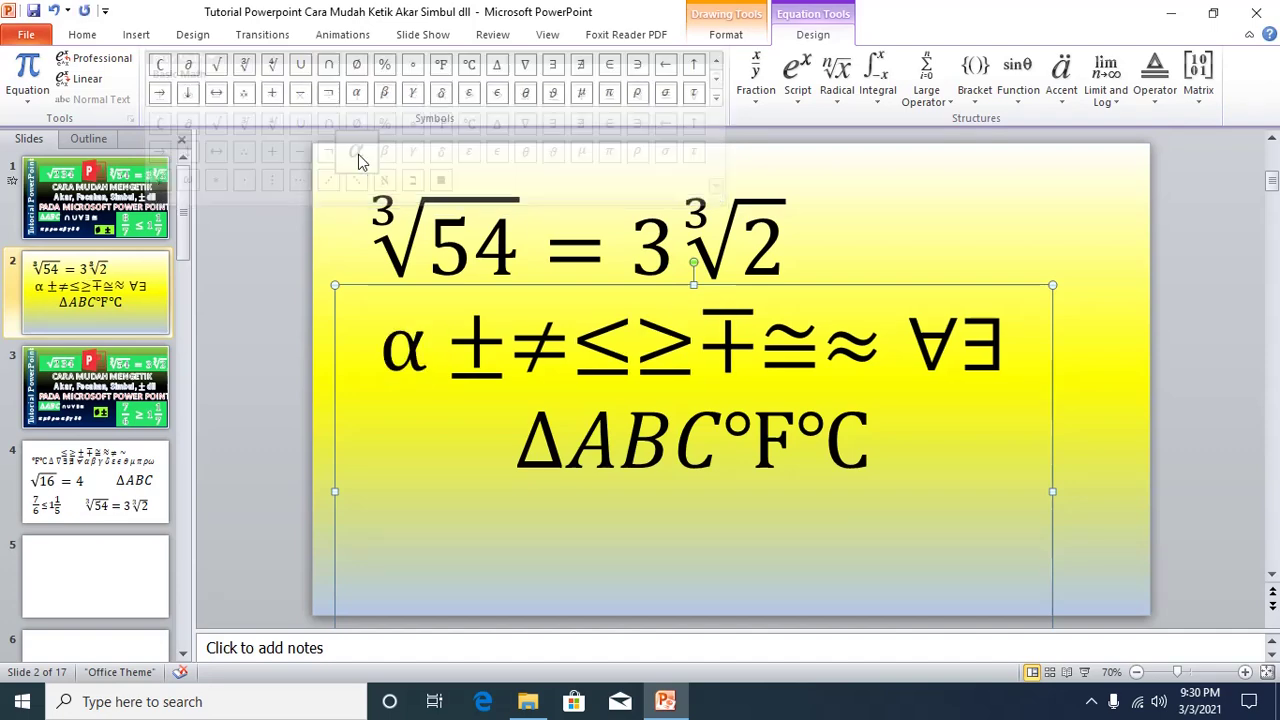
pyautogui.click(716, 100)
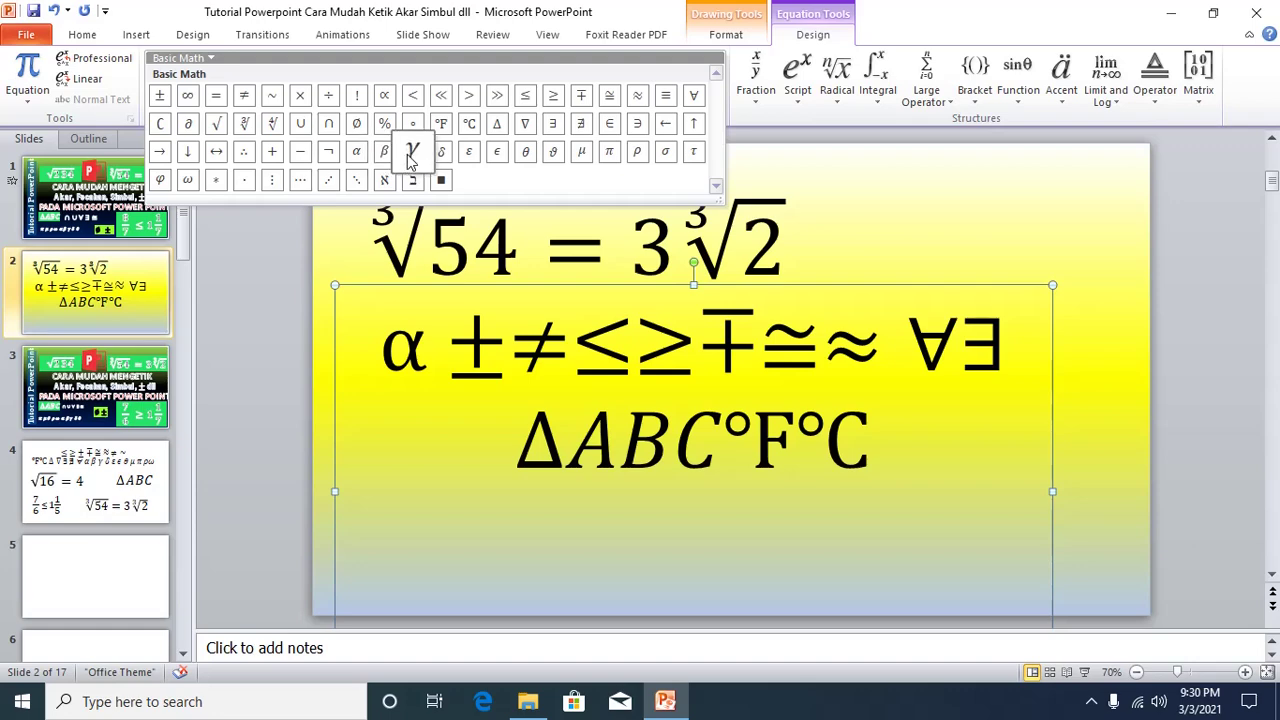
pyautogui.click(384, 152)
pyautogui.click(716, 104)
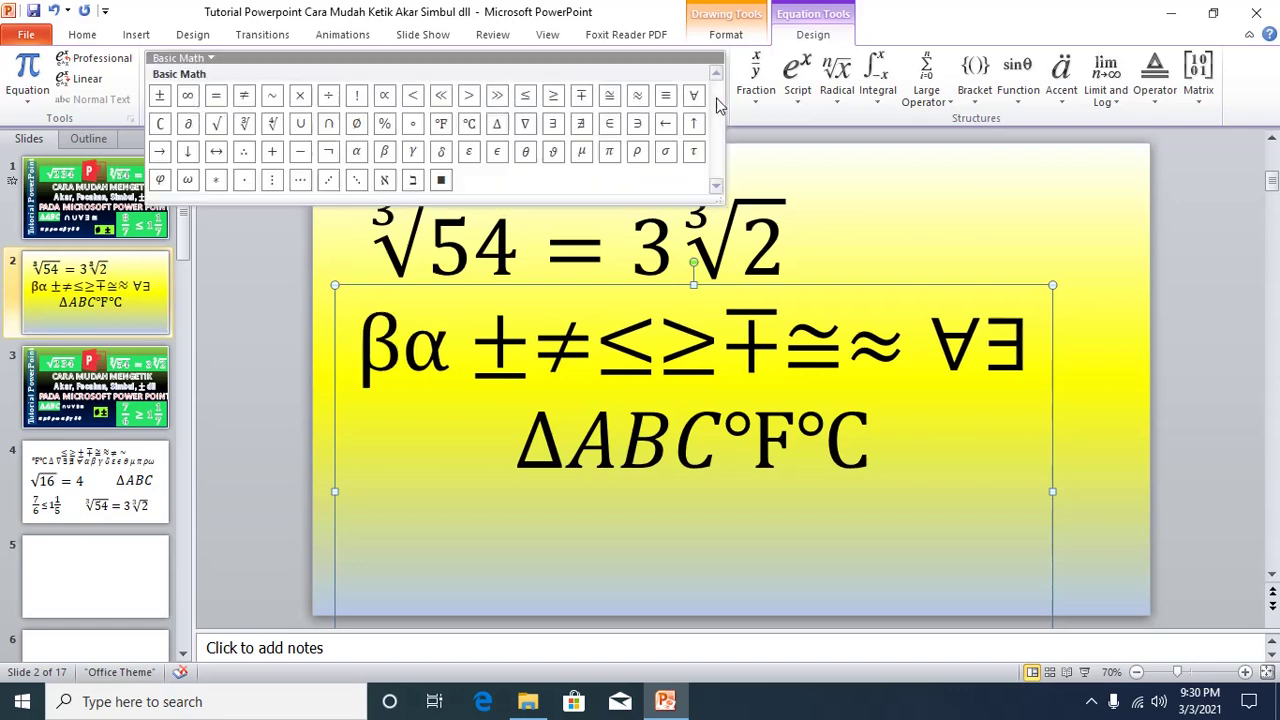
pyautogui.click(412, 152)
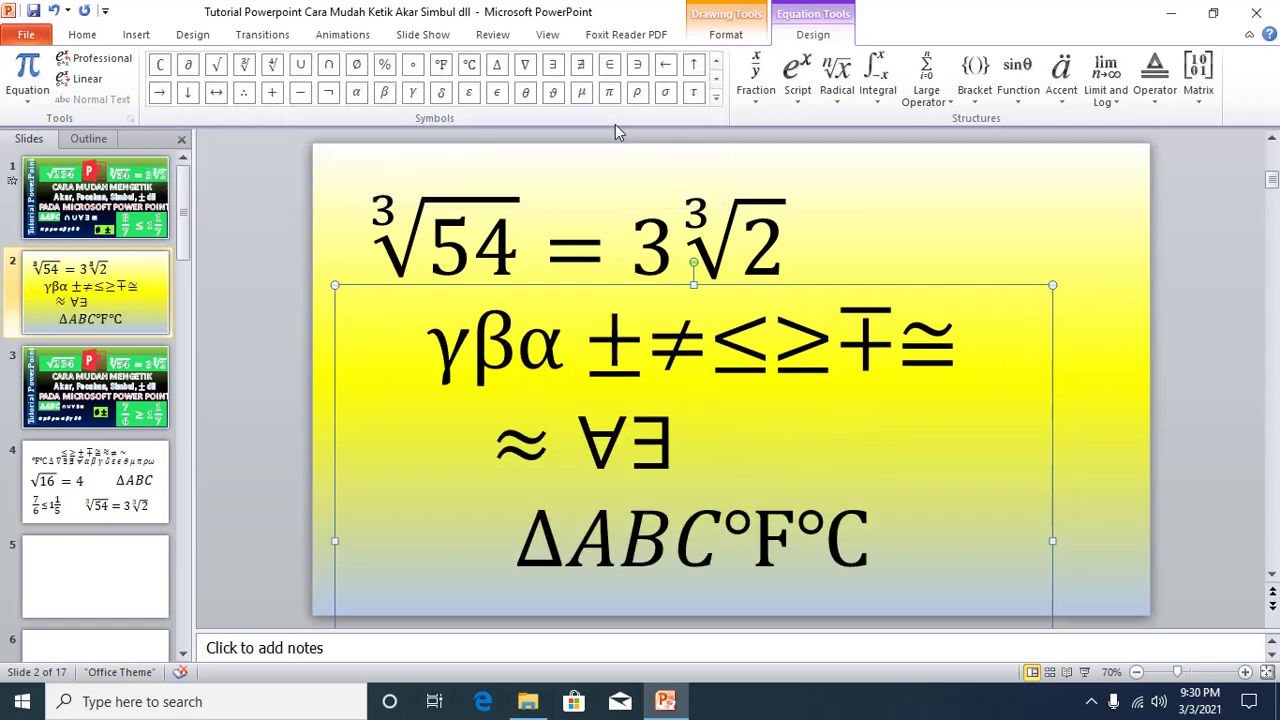
pyautogui.click(716, 80)
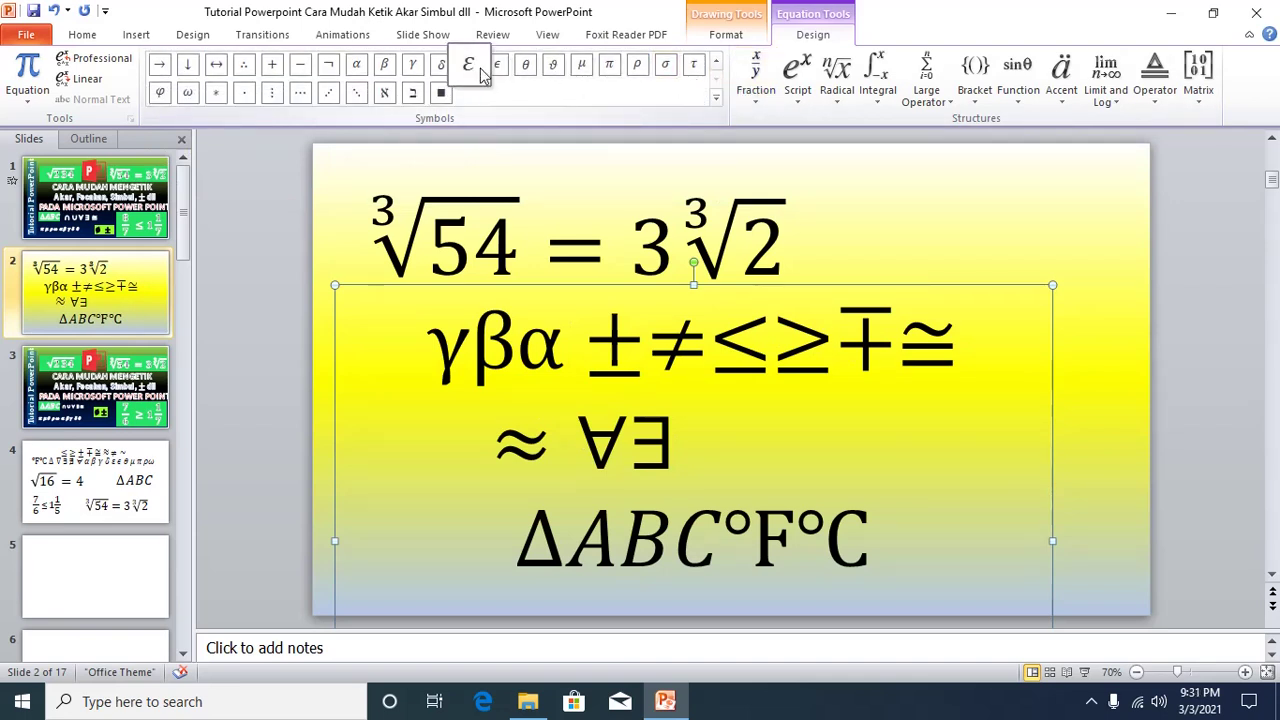
pyautogui.click(525, 68)
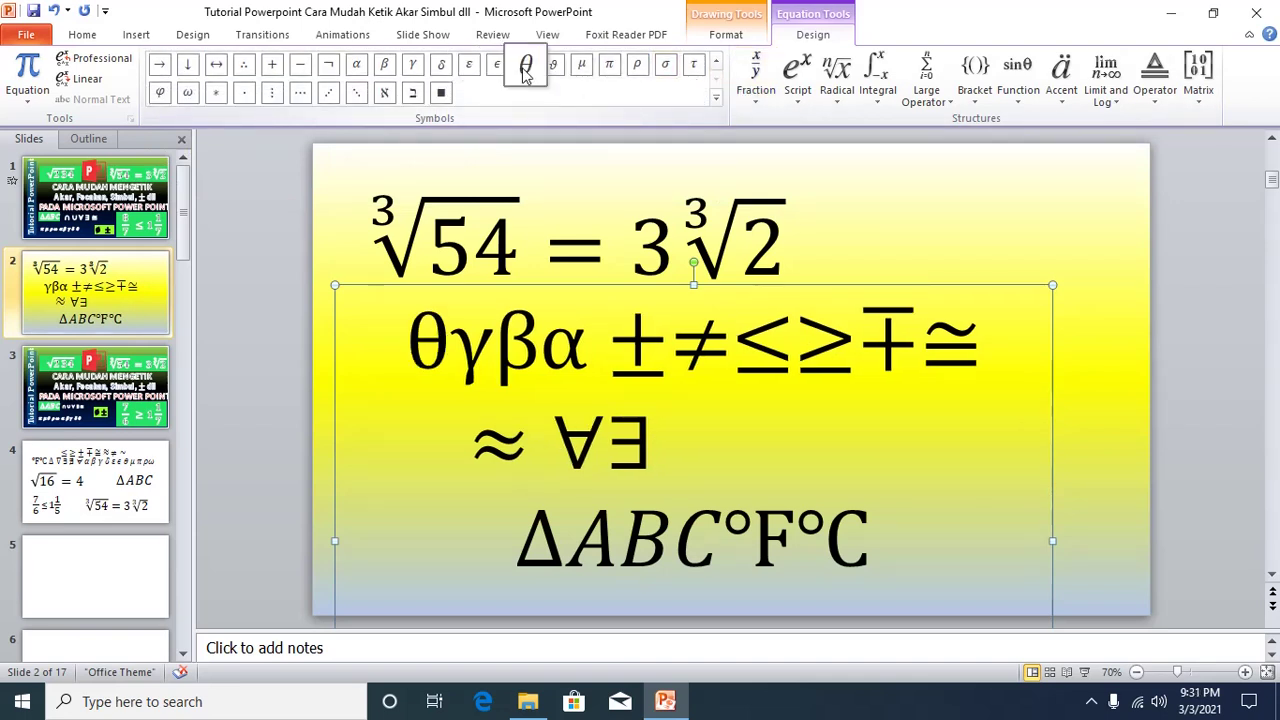
pyautogui.click(582, 68)
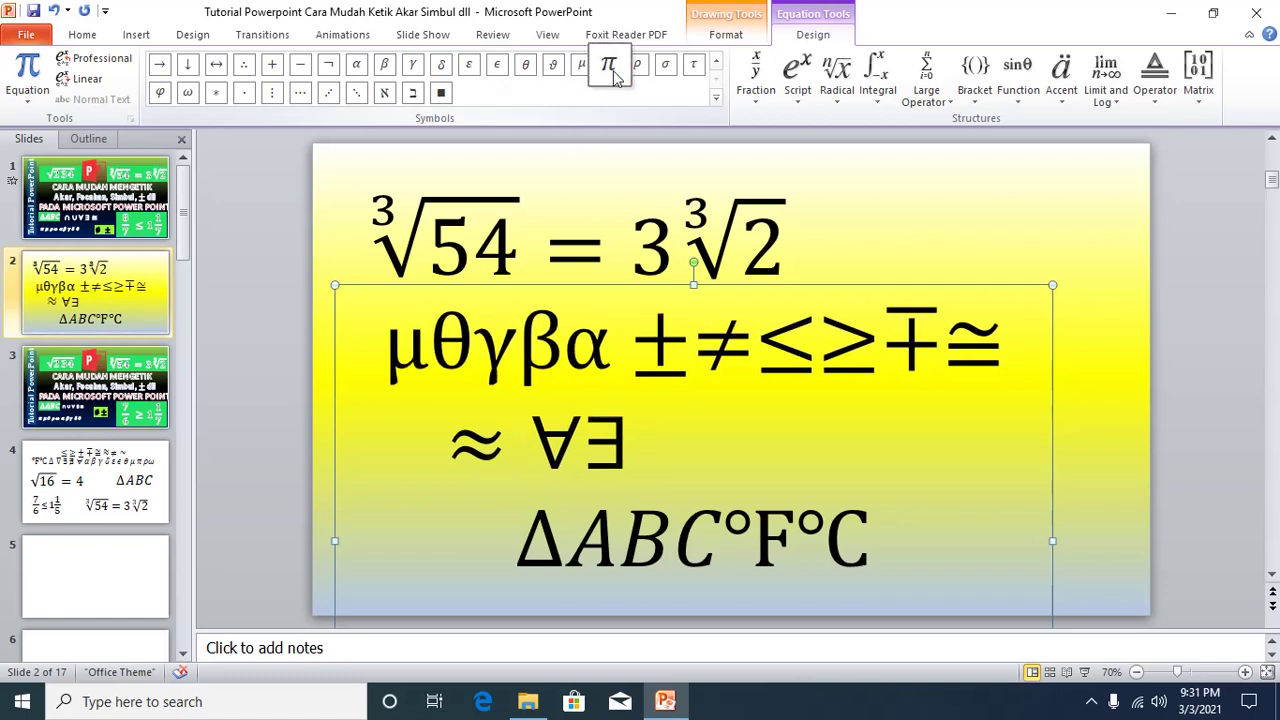
pyautogui.click(610, 68)
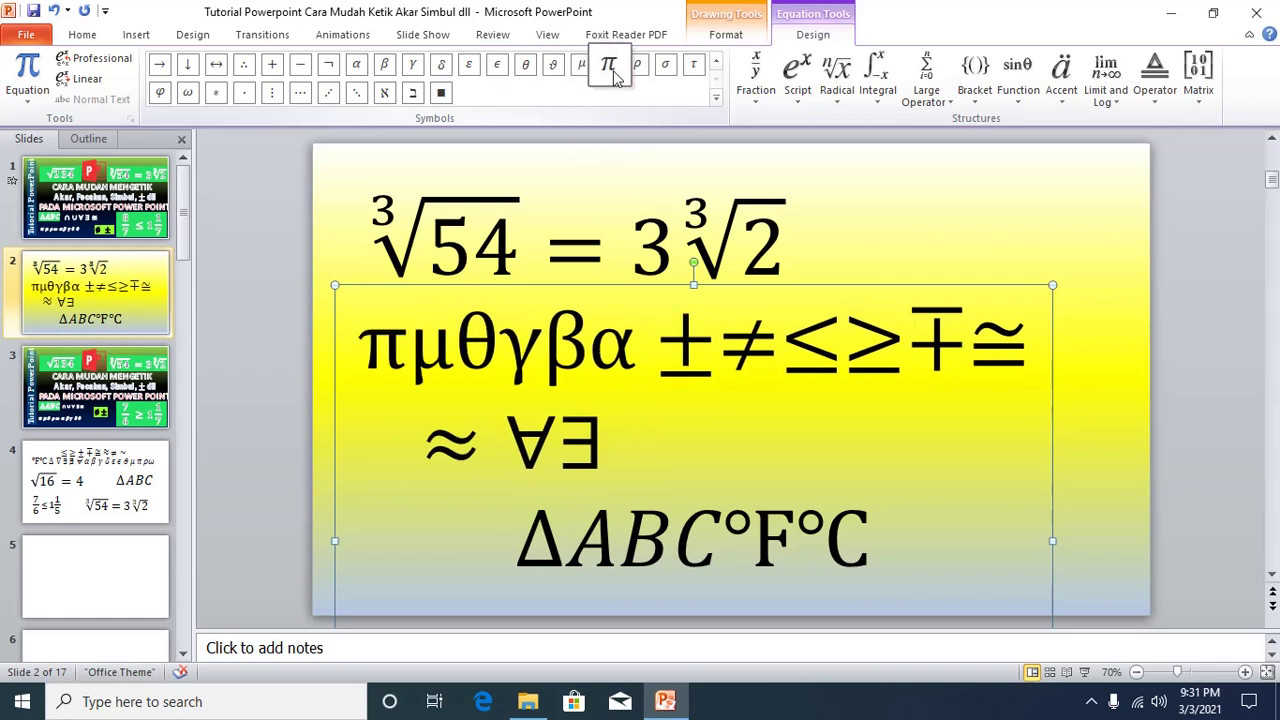
pyautogui.click(636, 70)
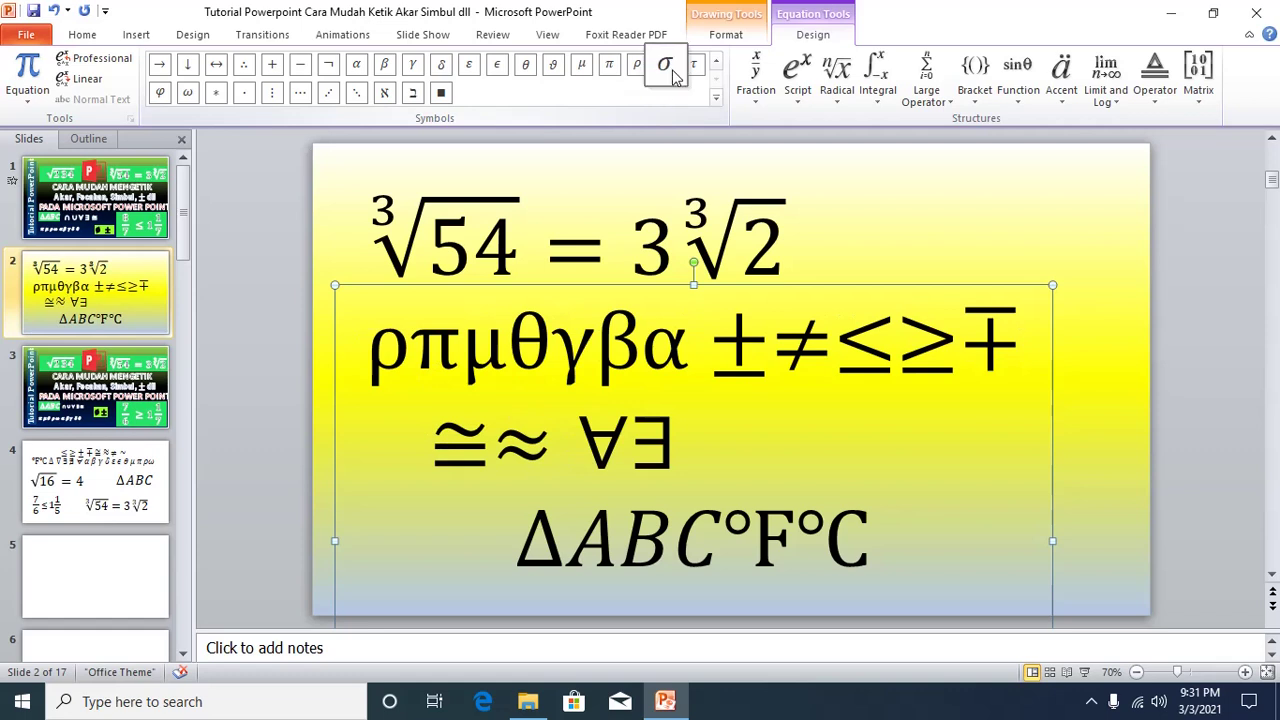
pyautogui.click(666, 68)
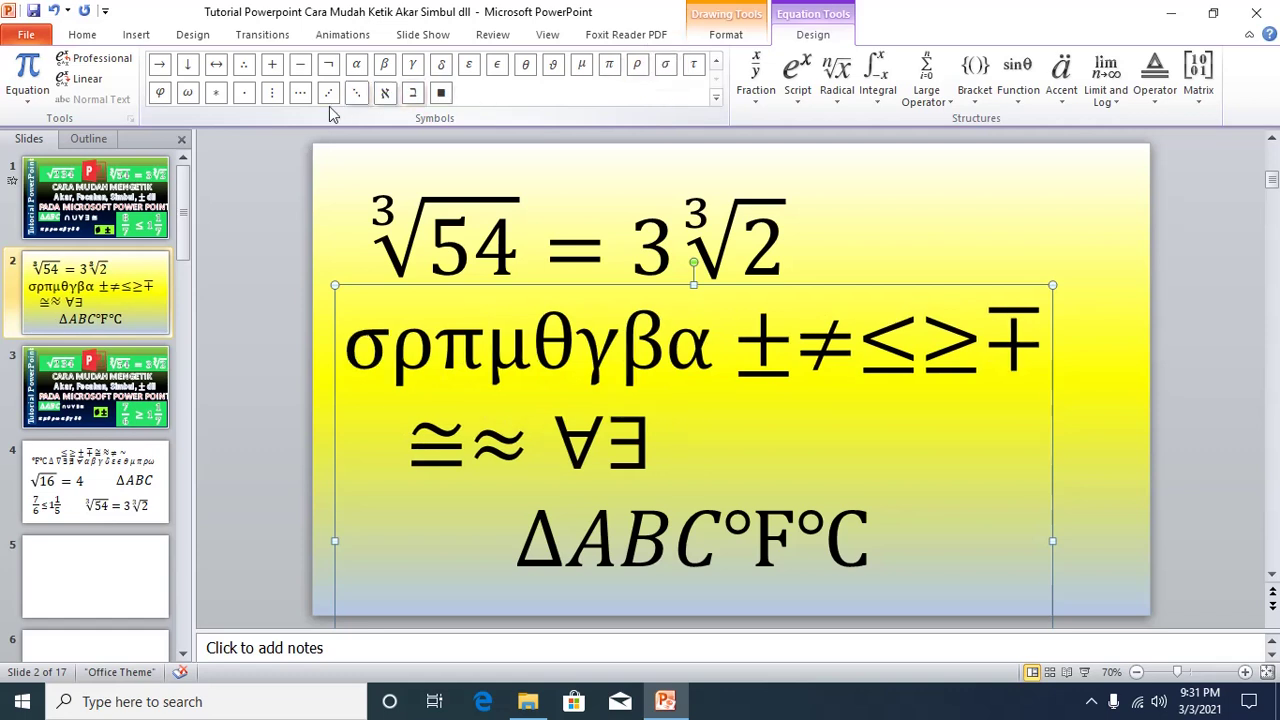
pyautogui.click(187, 94)
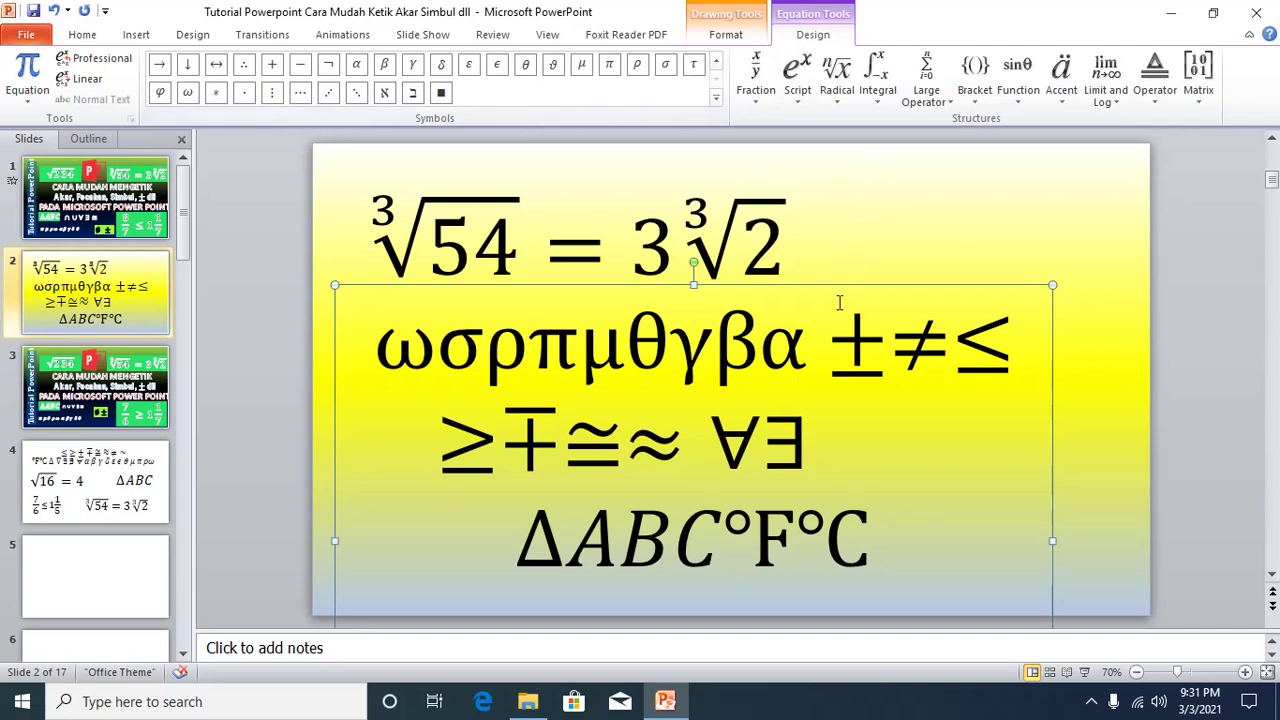
# Step: Move the ± symbols onto their own line below the Greek letters
pyautogui.click(849, 352)
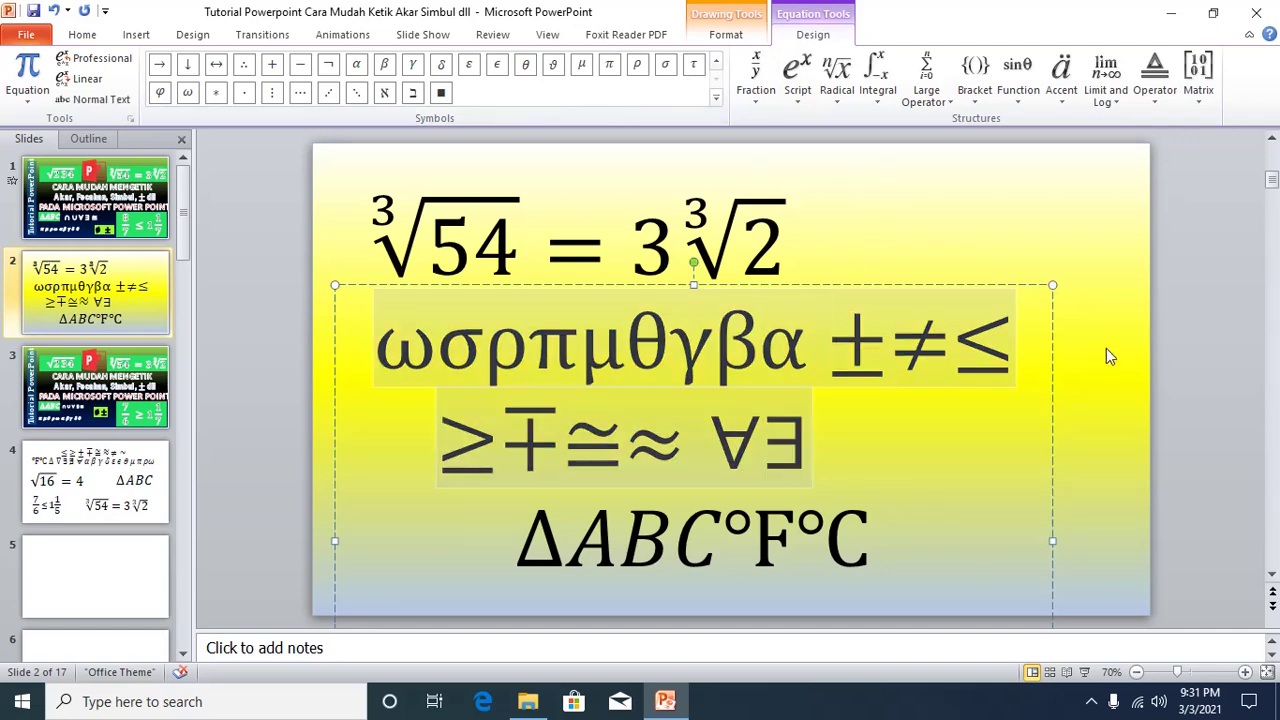
pyautogui.press('Return')
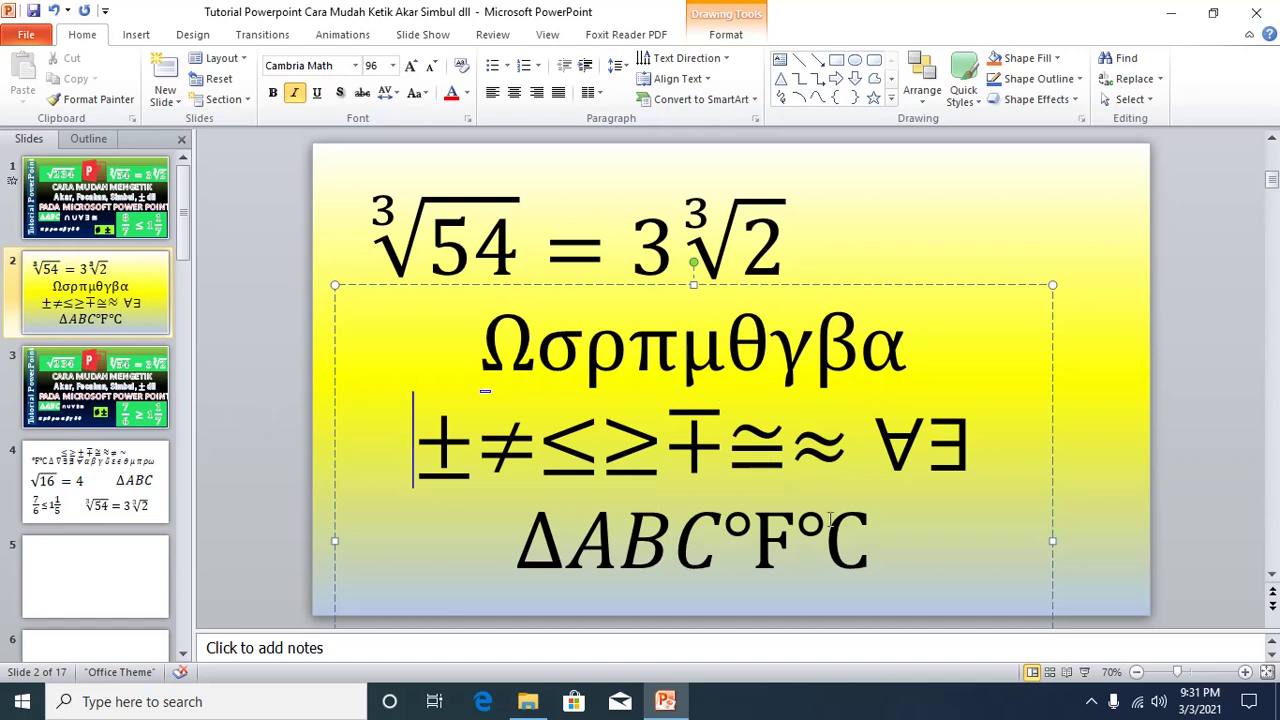
pyautogui.click(934, 285)
# Step: Move the blank slide to position 3 and insert an equation with an empty small fraction
pyautogui.click(95, 577)
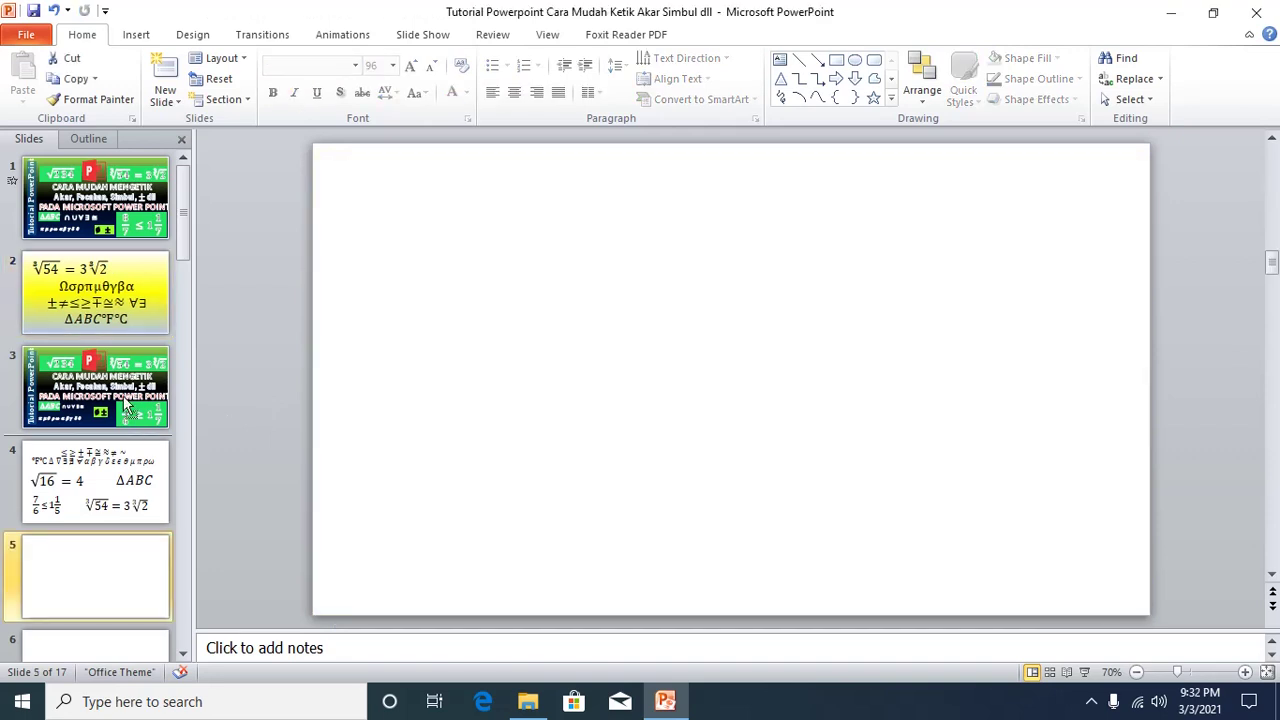
pyautogui.moveTo(127, 375); pyautogui.dragTo(127, 374)
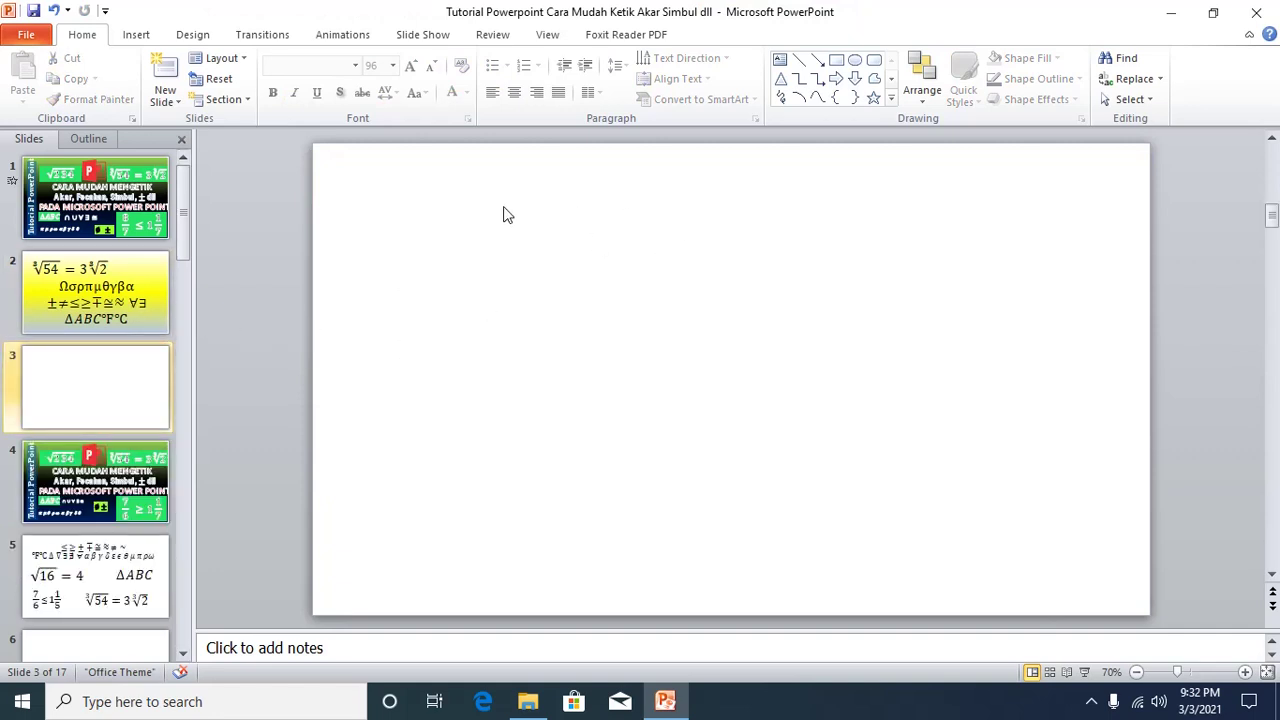
pyautogui.click(136, 34)
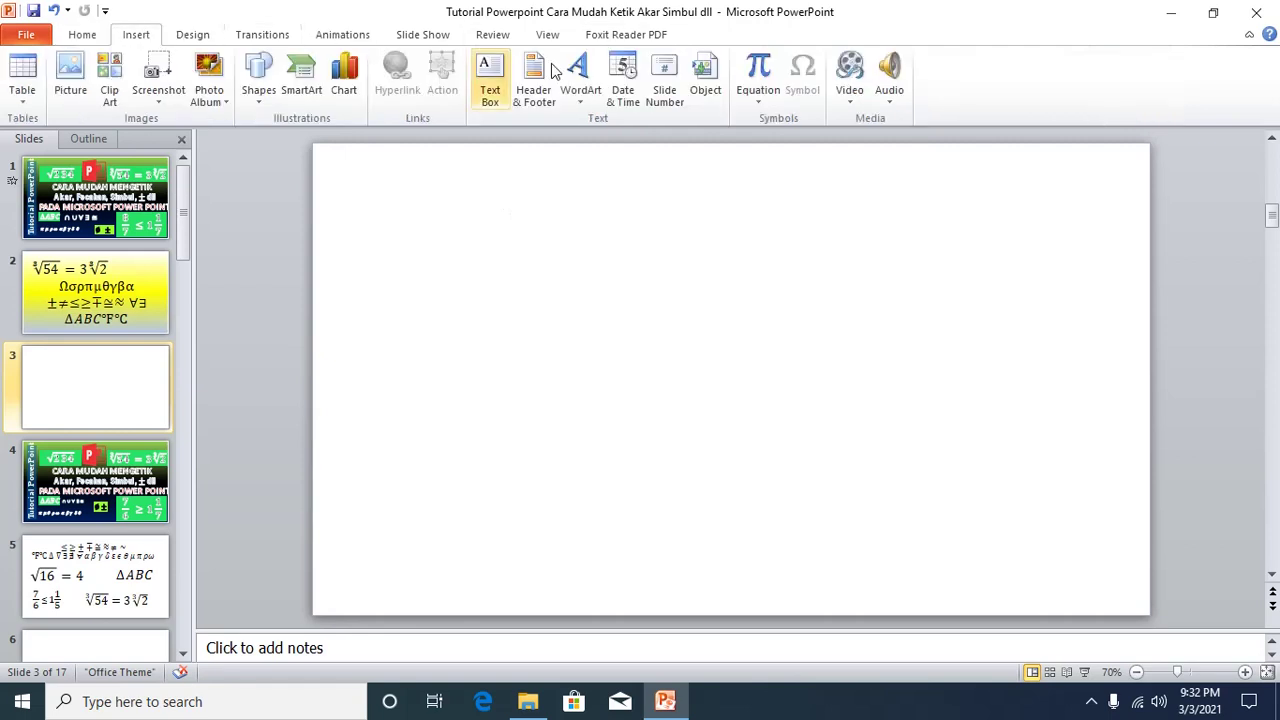
pyautogui.click(759, 72)
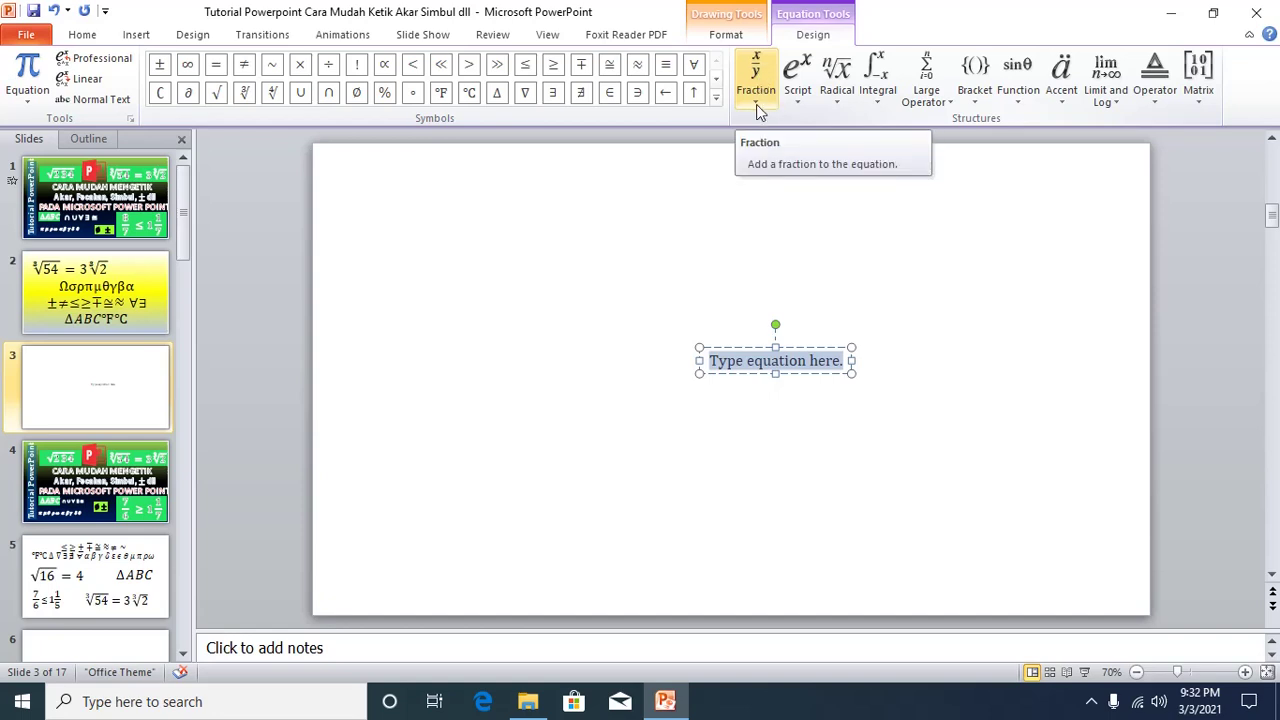
pyautogui.click(756, 104)
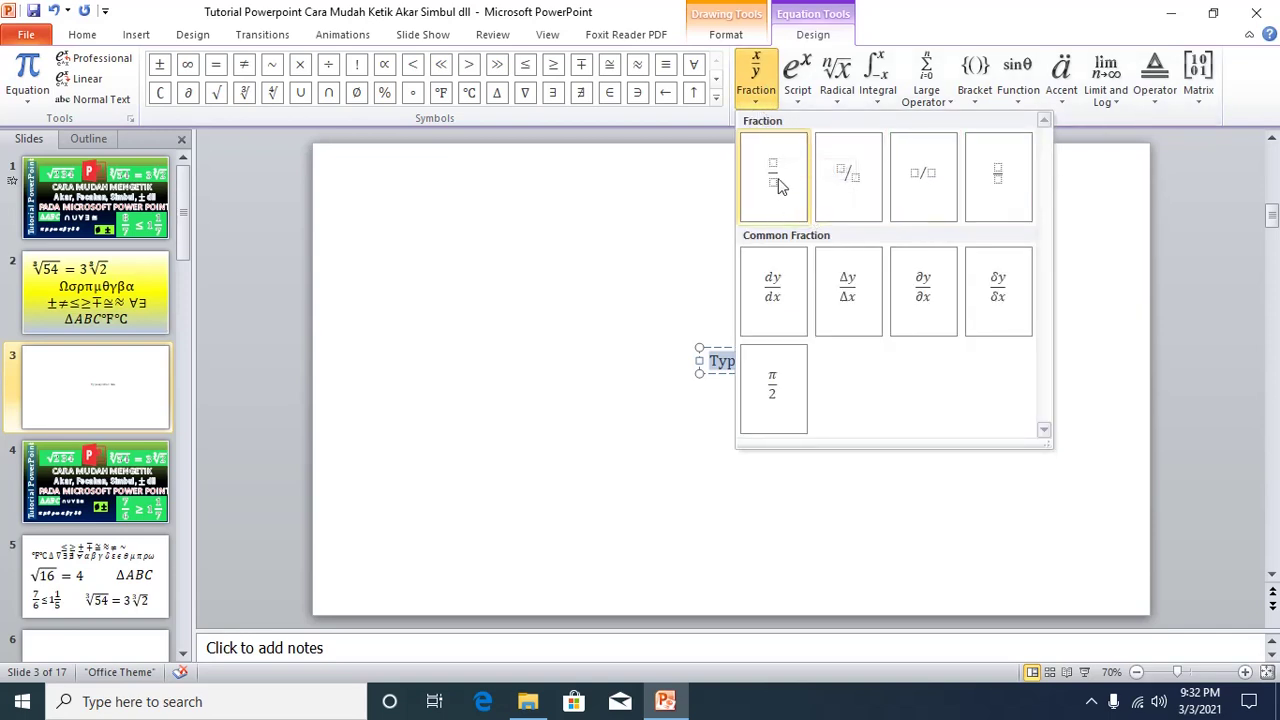
pyautogui.click(995, 180)
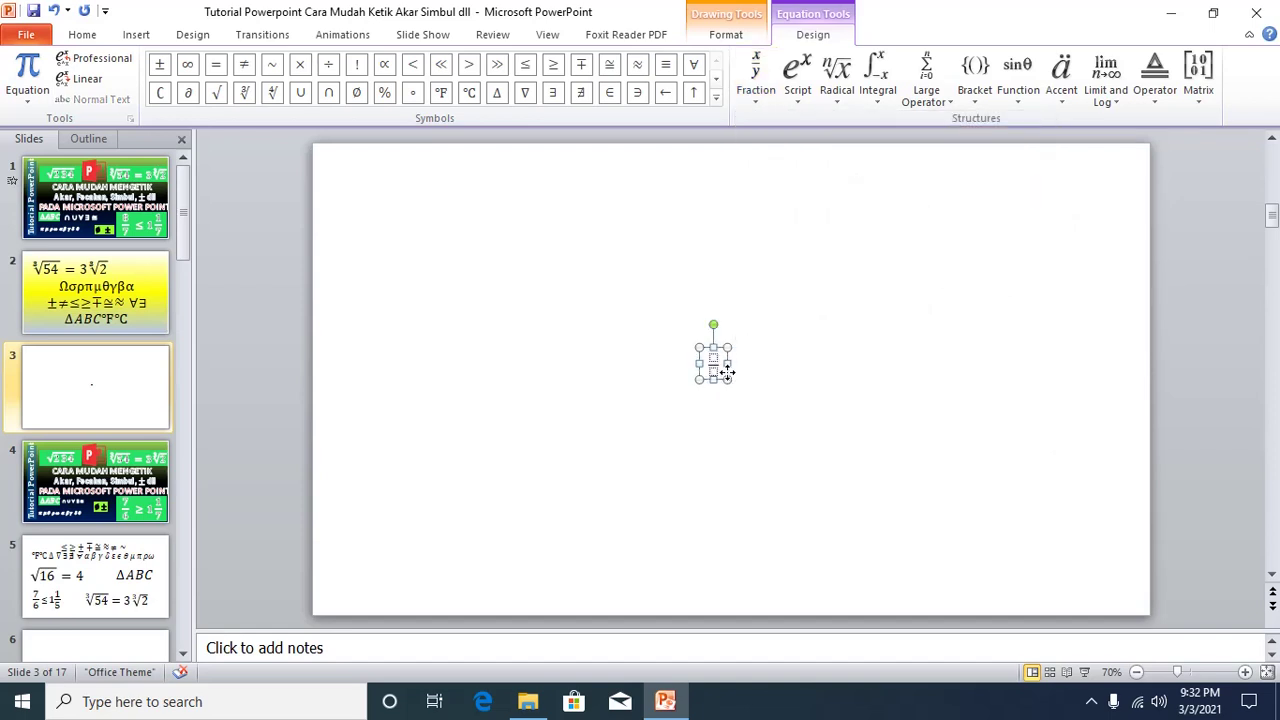
# Step: Set the new fraction equation's font size to 96 pt
pyautogui.click(136, 34)
pyautogui.click(82, 34)
pyautogui.click(392, 65)
pyautogui.click(374, 449)
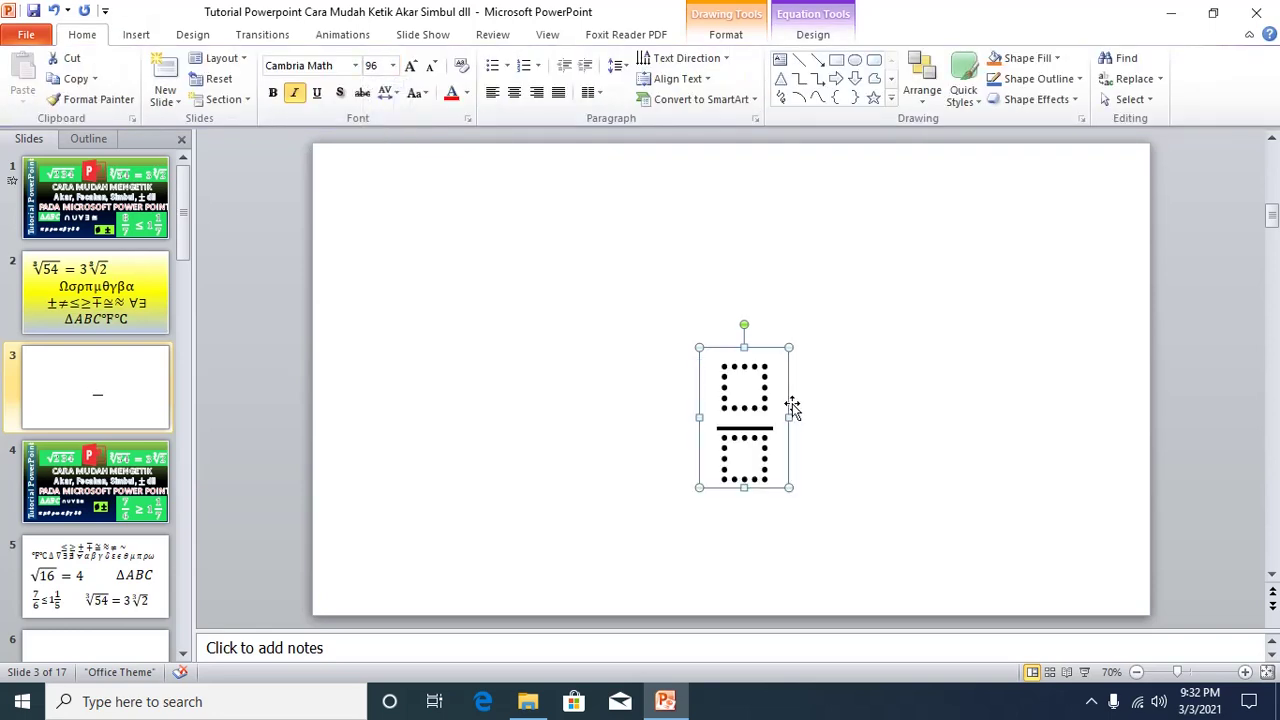
# Step: Move the fraction to the slide's upper left and fill it with 7 over 6
pyautogui.moveTo(791, 403); pyautogui.dragTo(490, 234)
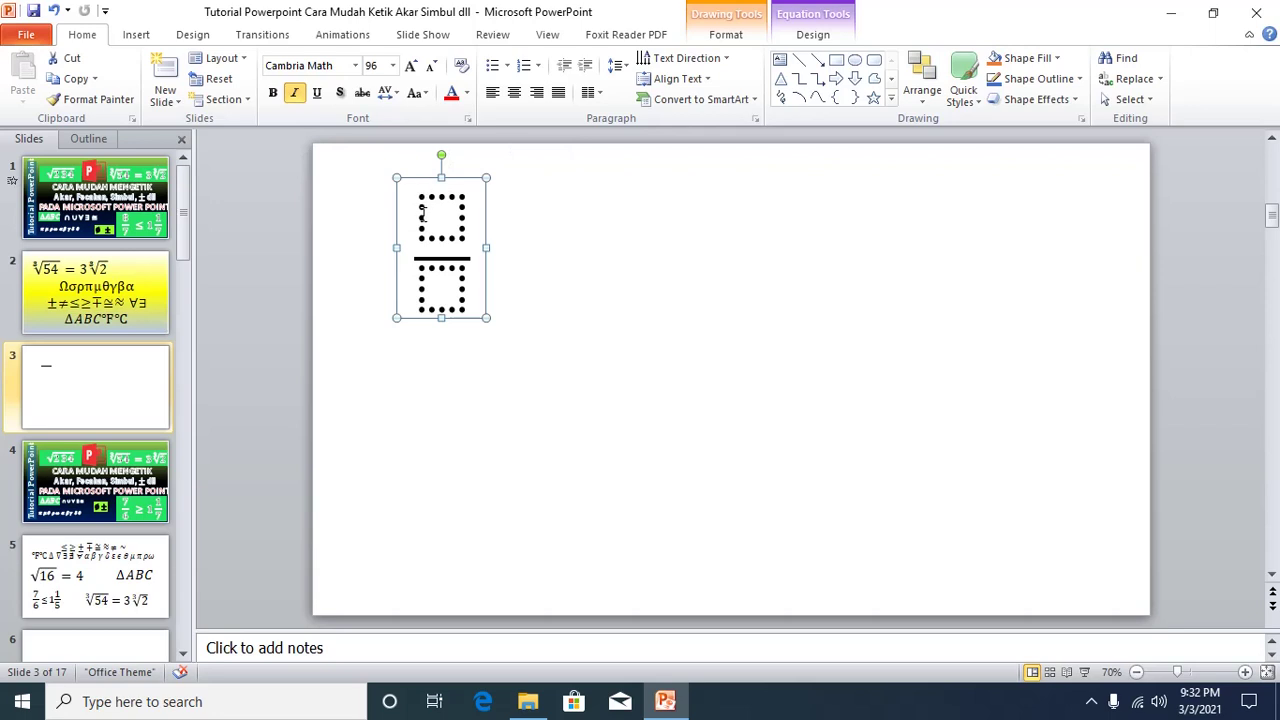
pyautogui.click(422, 213)
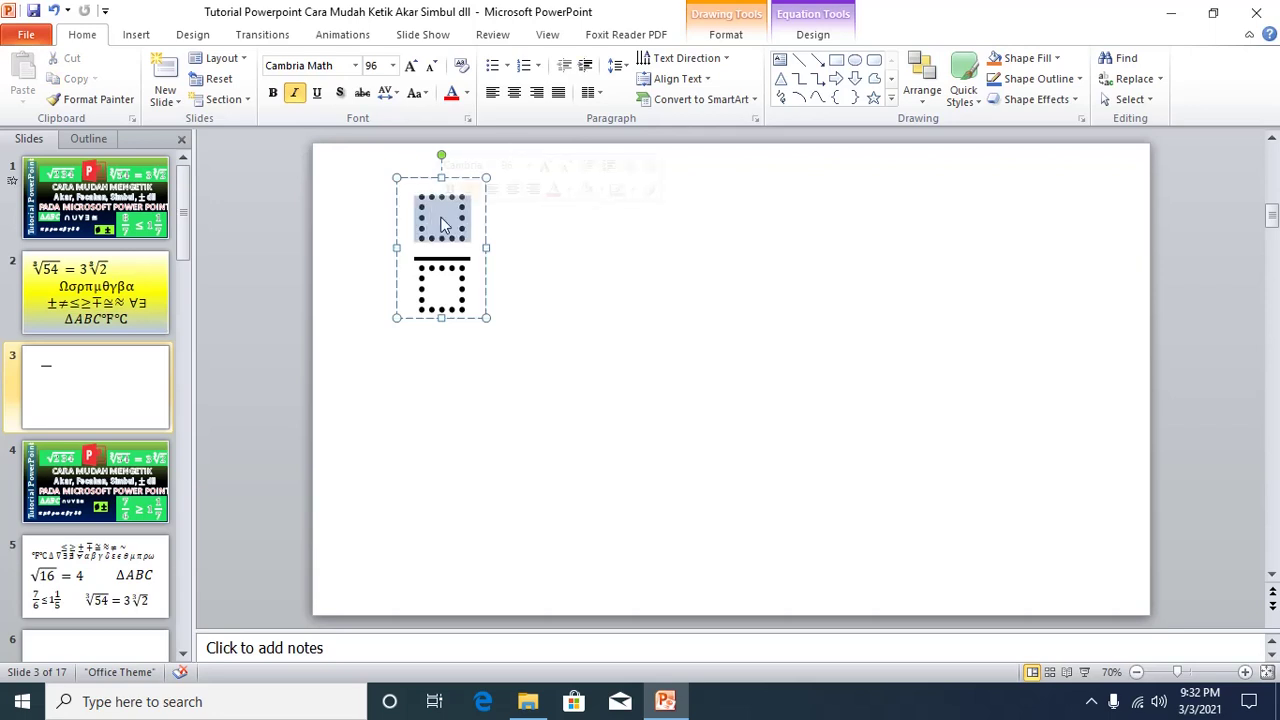
pyautogui.write('7')
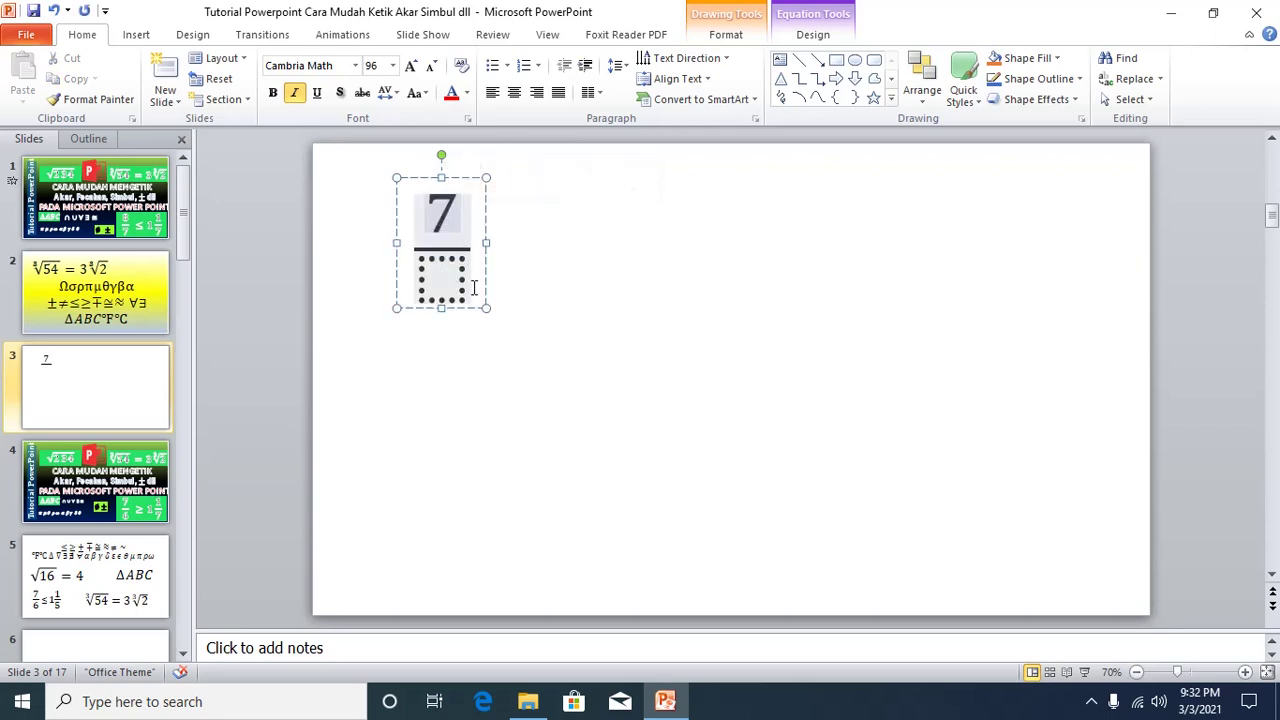
pyautogui.click(462, 285)
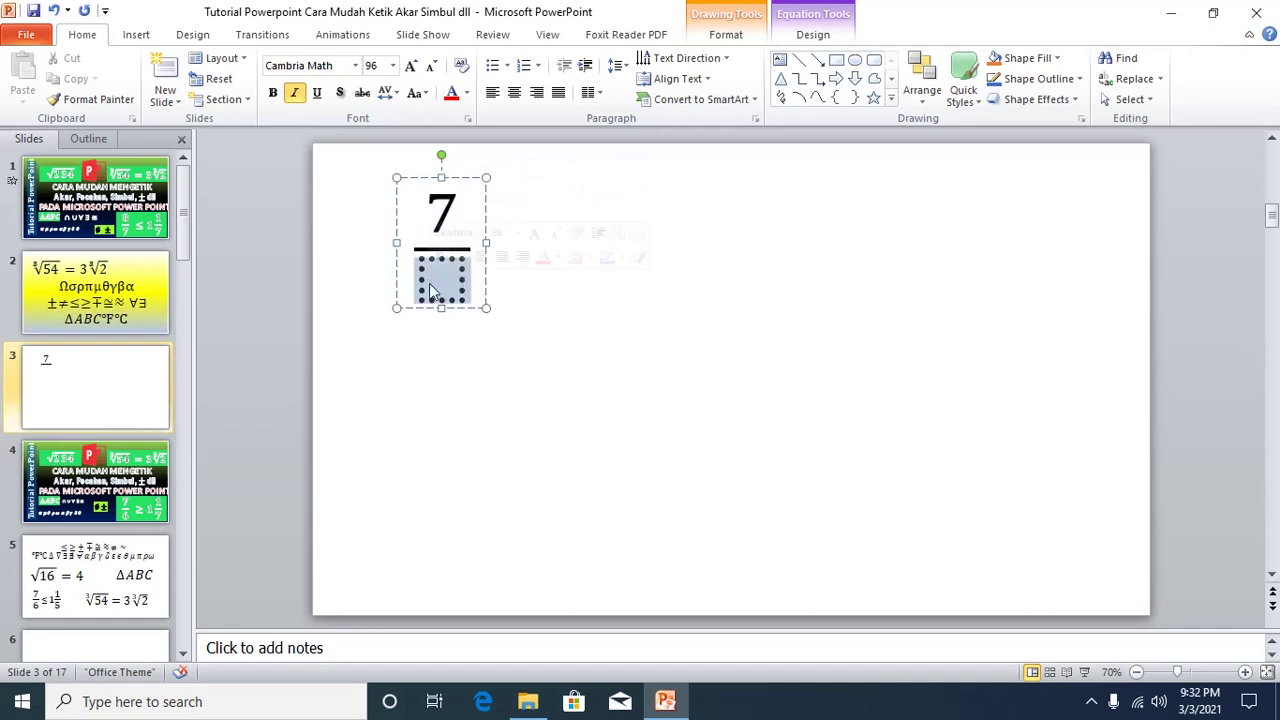
pyautogui.write('6')
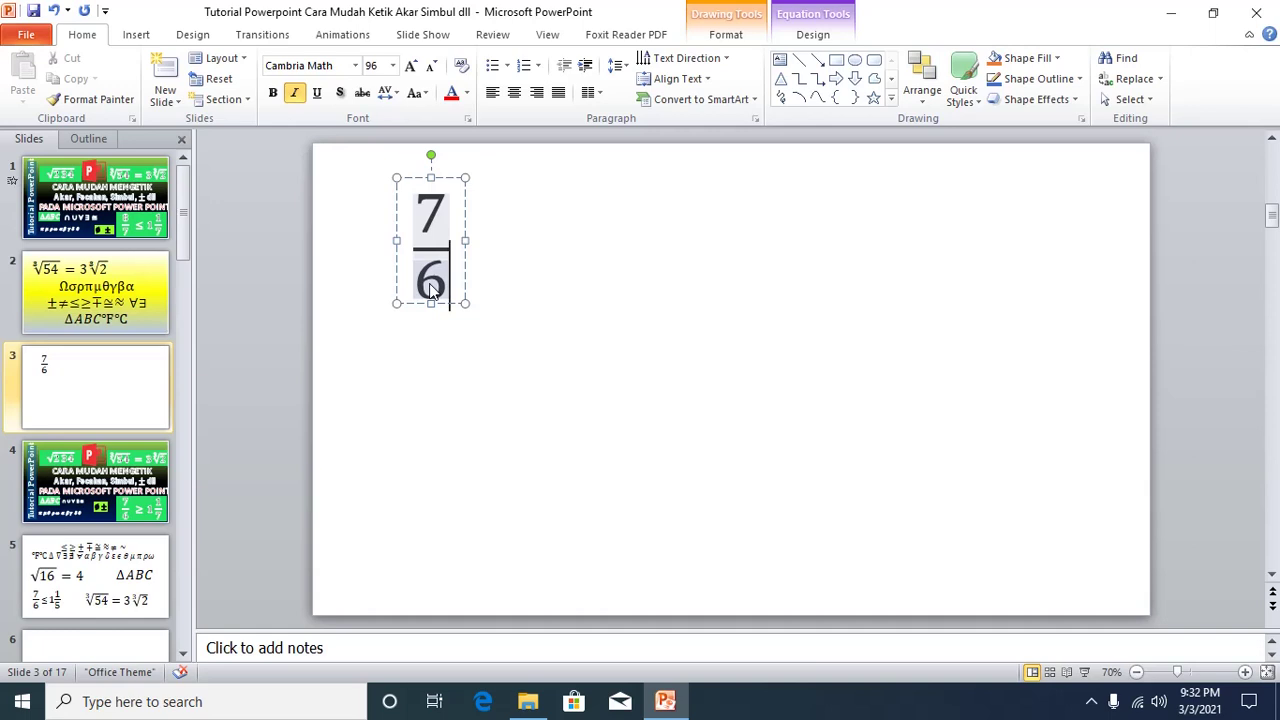
# Step: Continue the equation after the fraction with =1
pyautogui.press('Right')
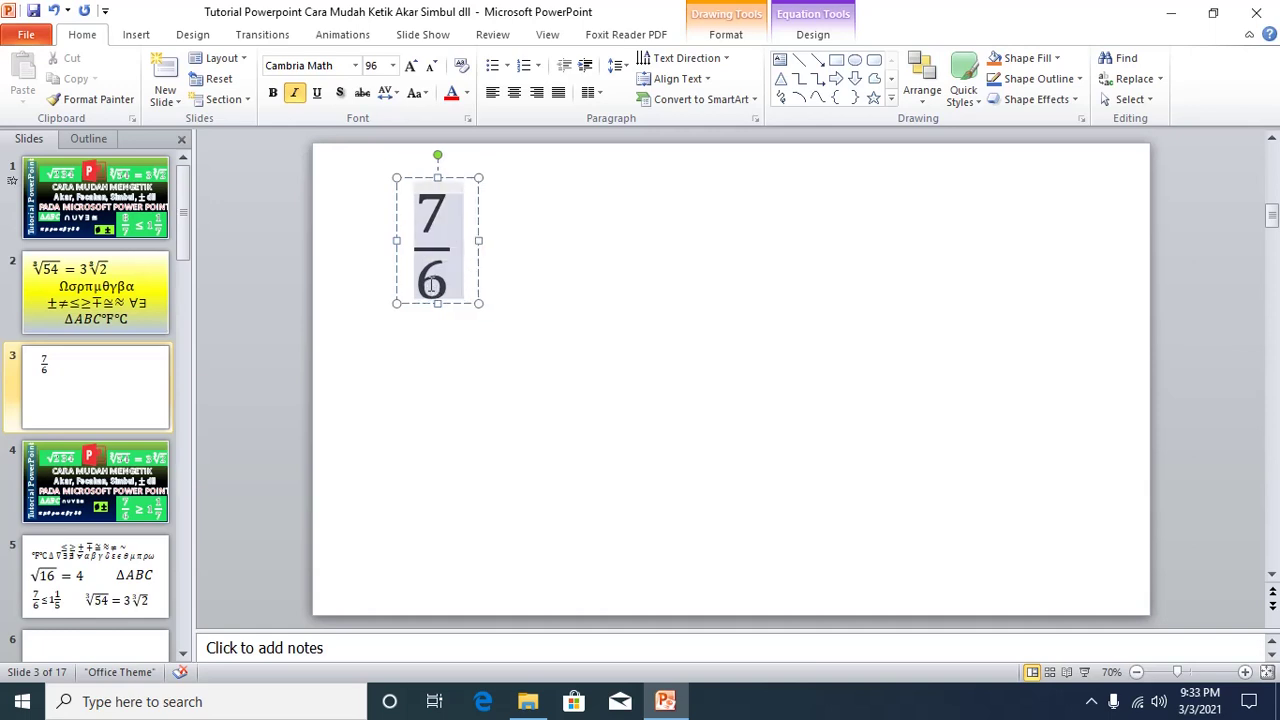
pyautogui.write('=')
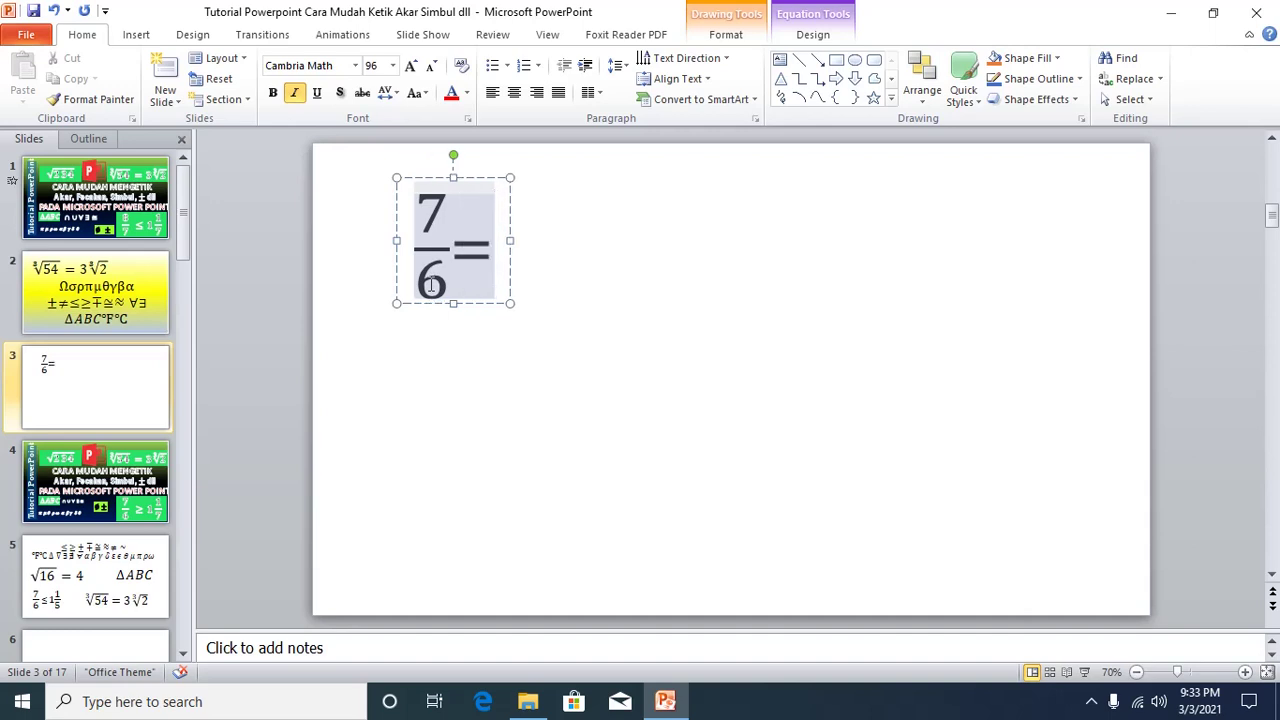
pyautogui.write('1')
pyautogui.press('Right')
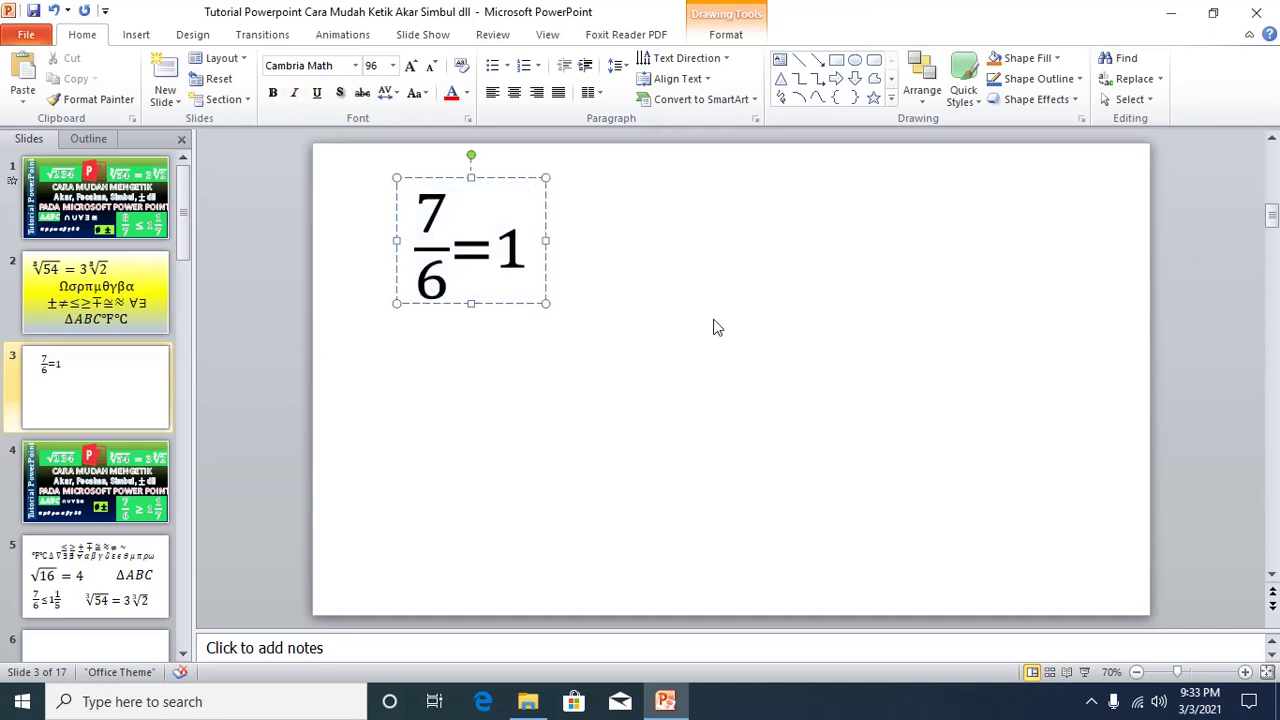
pyautogui.click(136, 38)
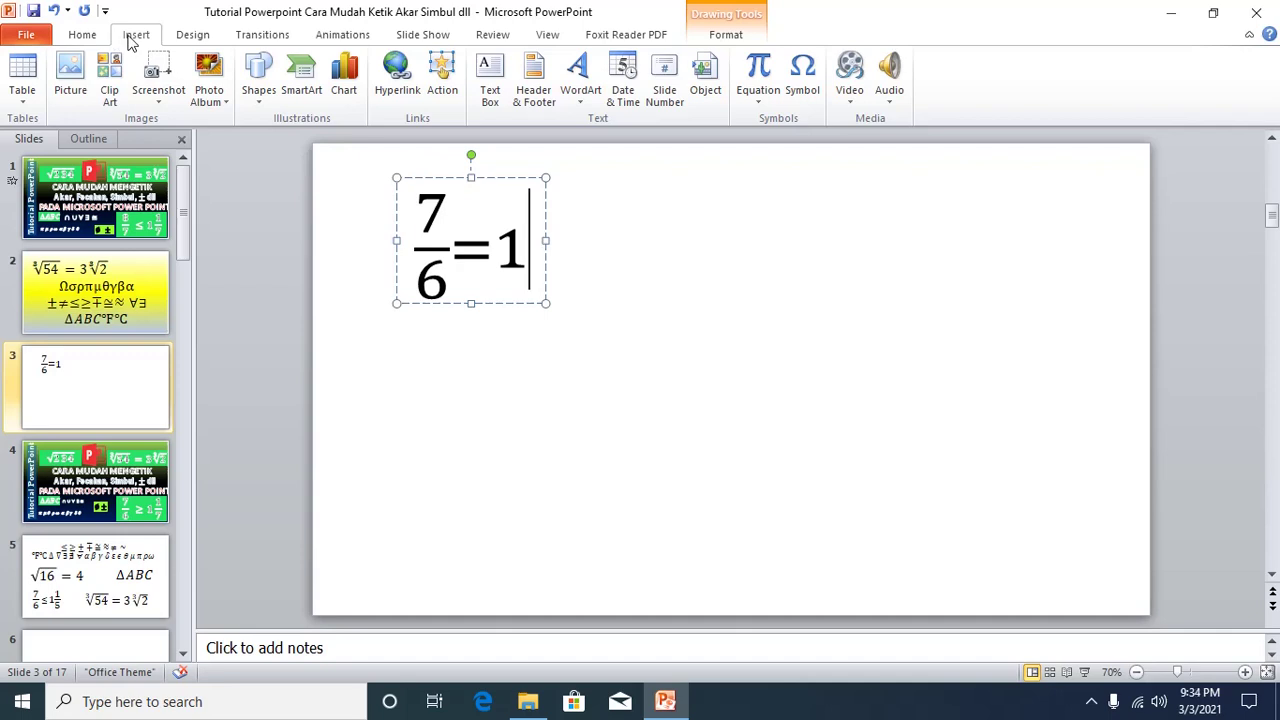
# Step: Insert an empty stacked fraction after the 1 in the equation
pyautogui.click(757, 65)
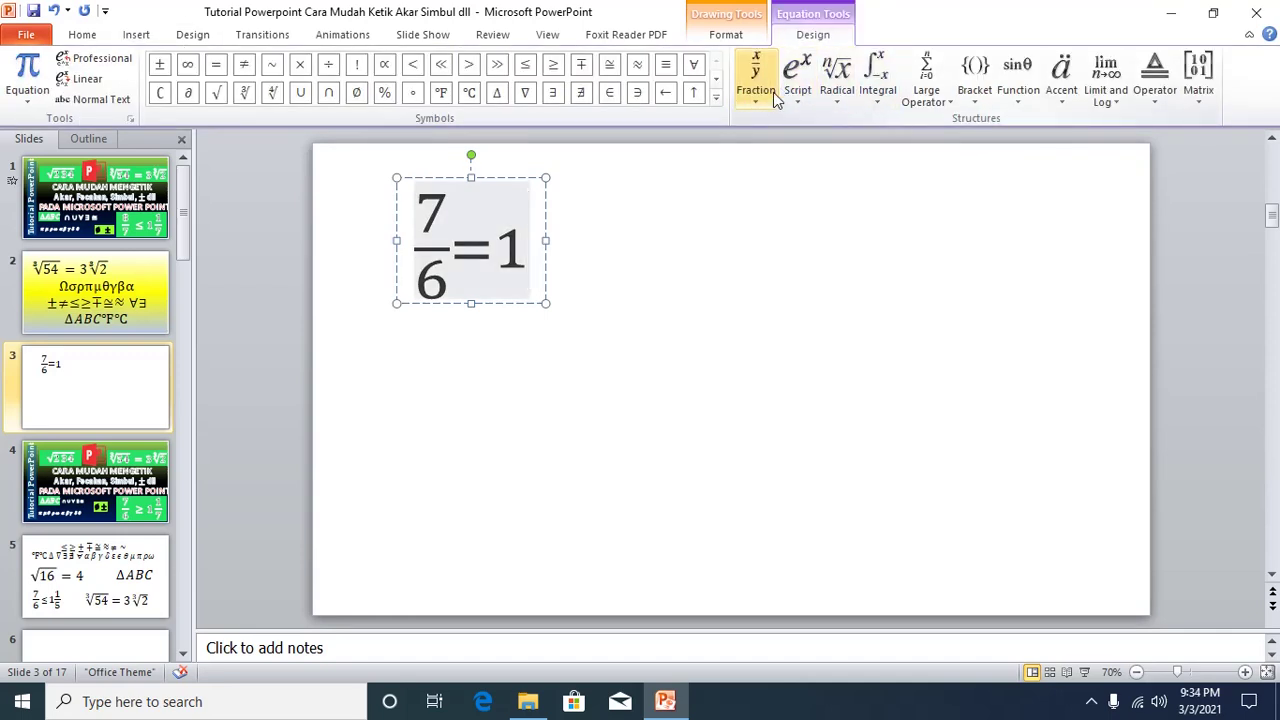
pyautogui.click(756, 102)
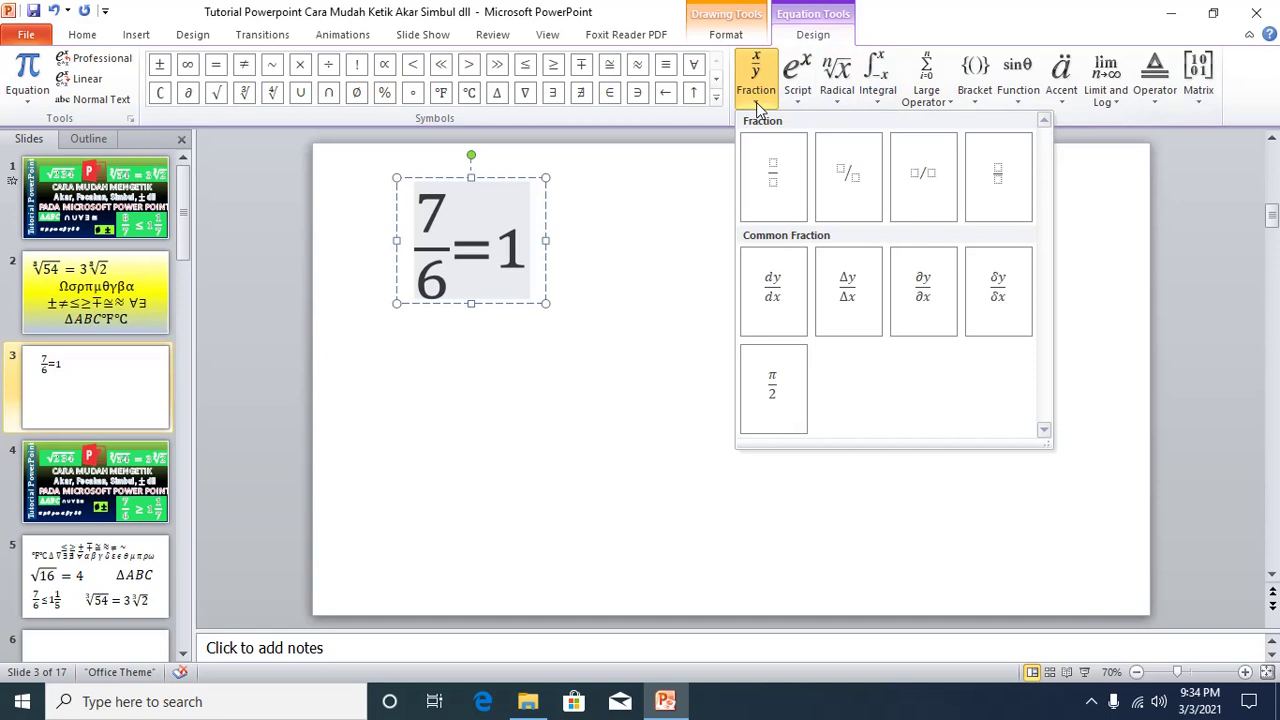
pyautogui.click(999, 178)
# Step: Fill the new fraction with 1 over 7, correcting the denominator from 6 to 7
pyautogui.click(567, 217)
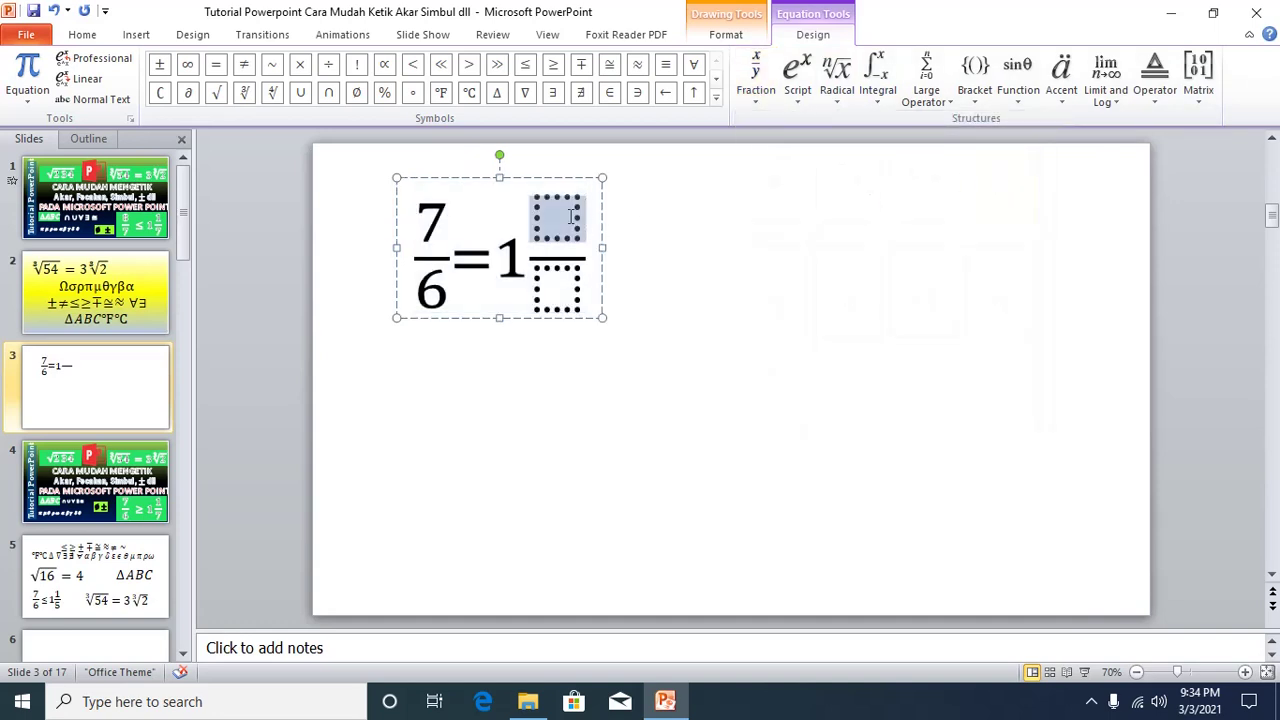
pyautogui.write('1')
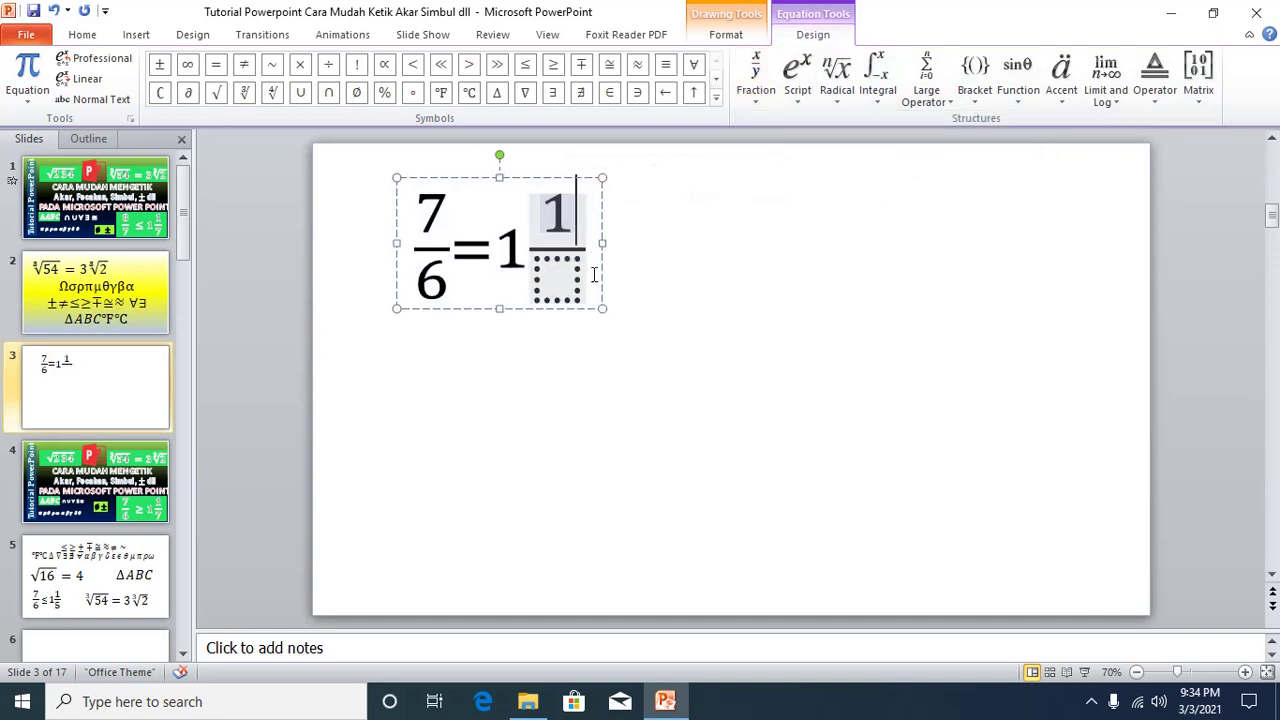
pyautogui.click(556, 281)
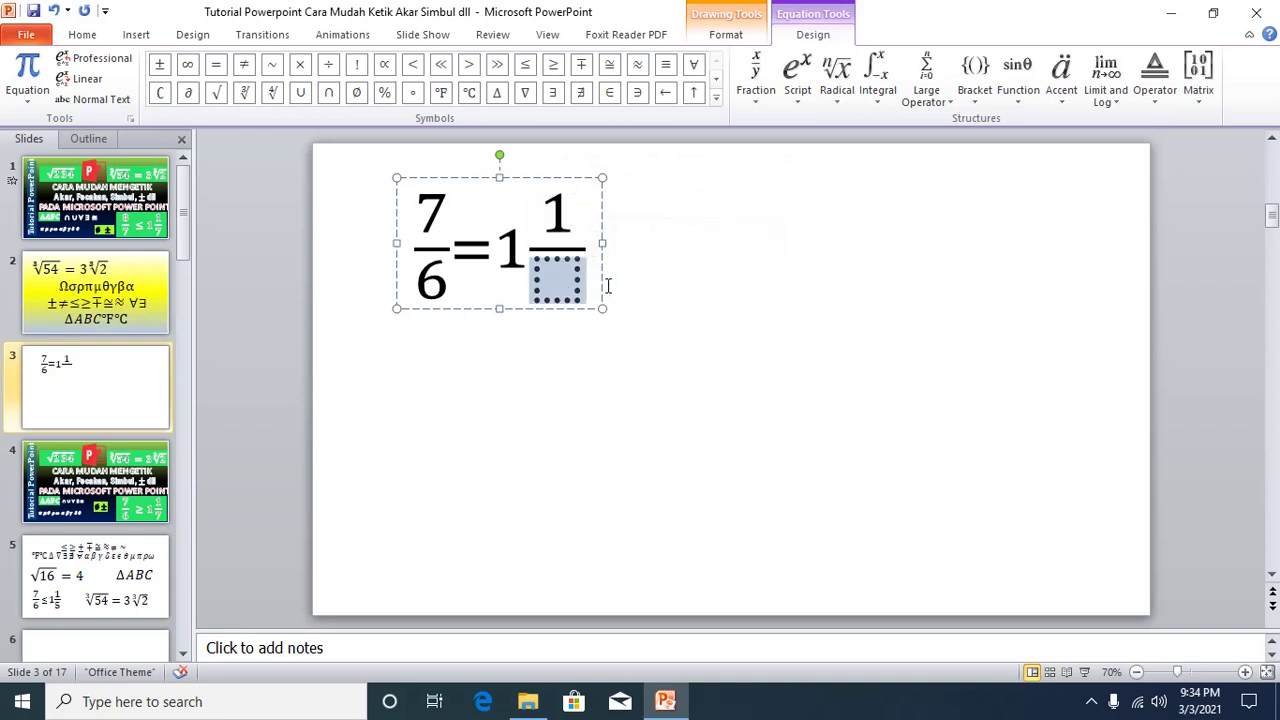
pyautogui.write('6')
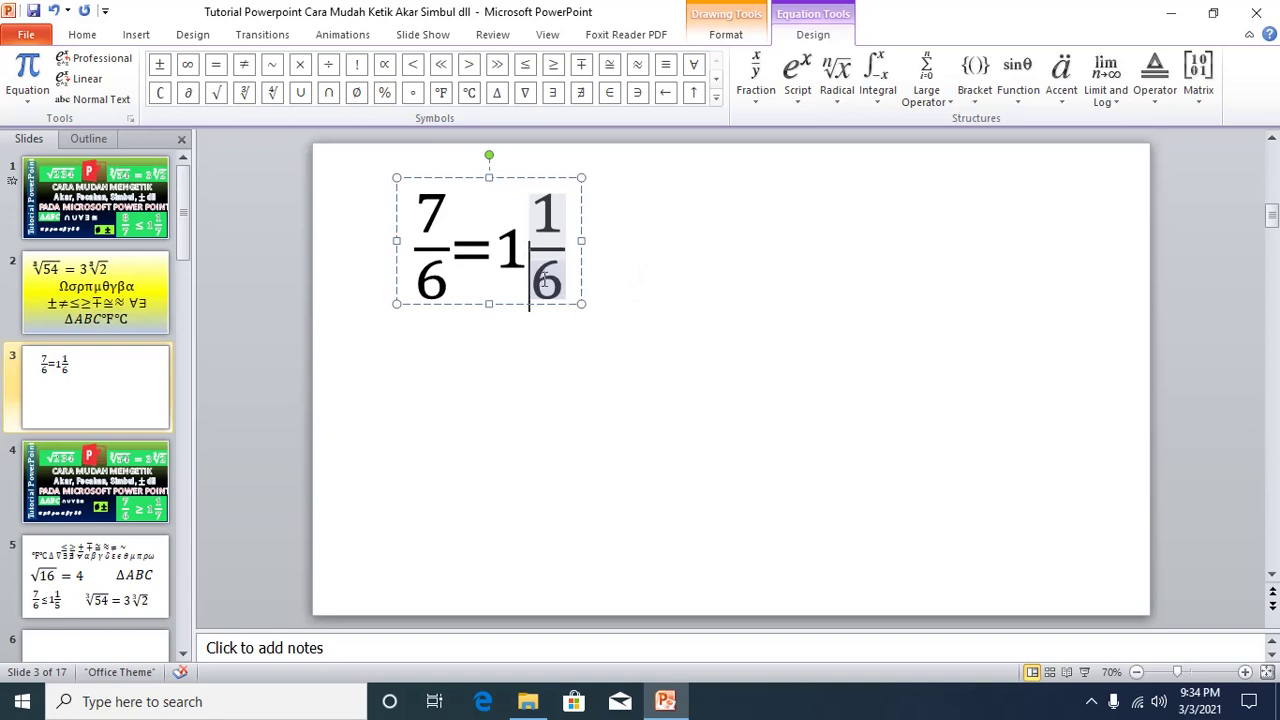
pyautogui.doubleClick(546, 282)
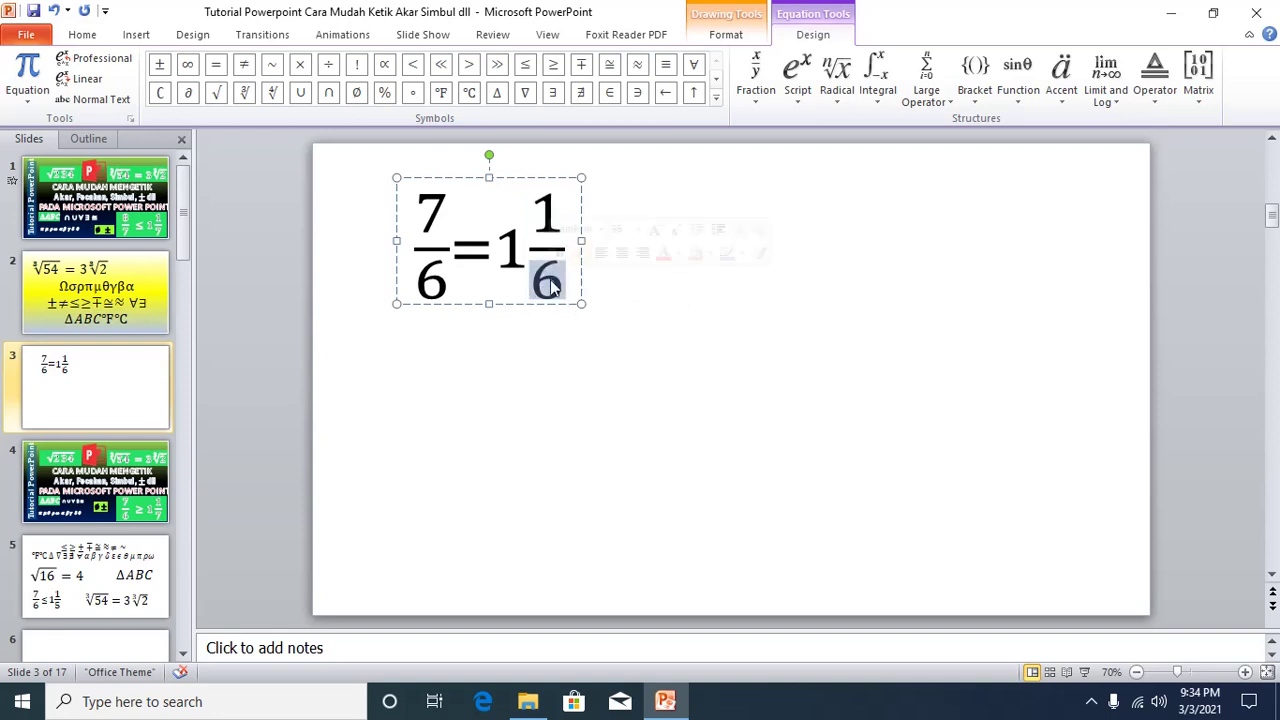
pyautogui.write('7')
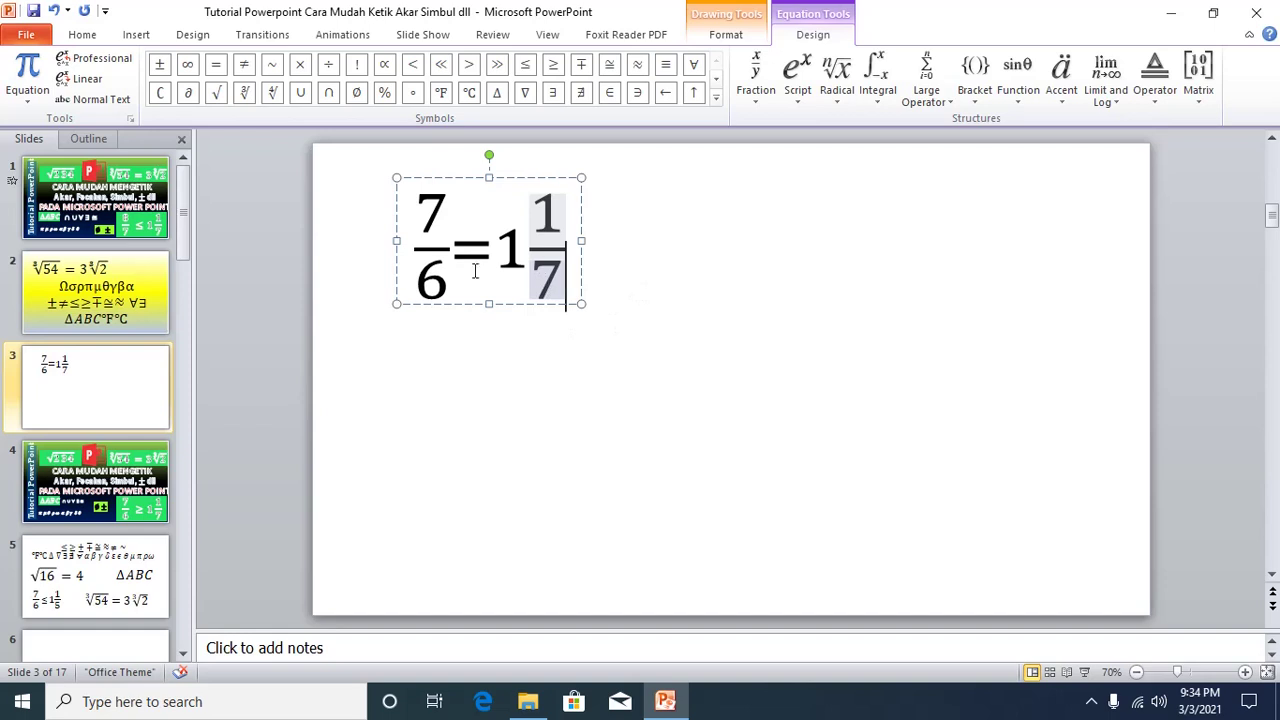
pyautogui.moveTo(458, 250); pyautogui.dragTo(487, 250)
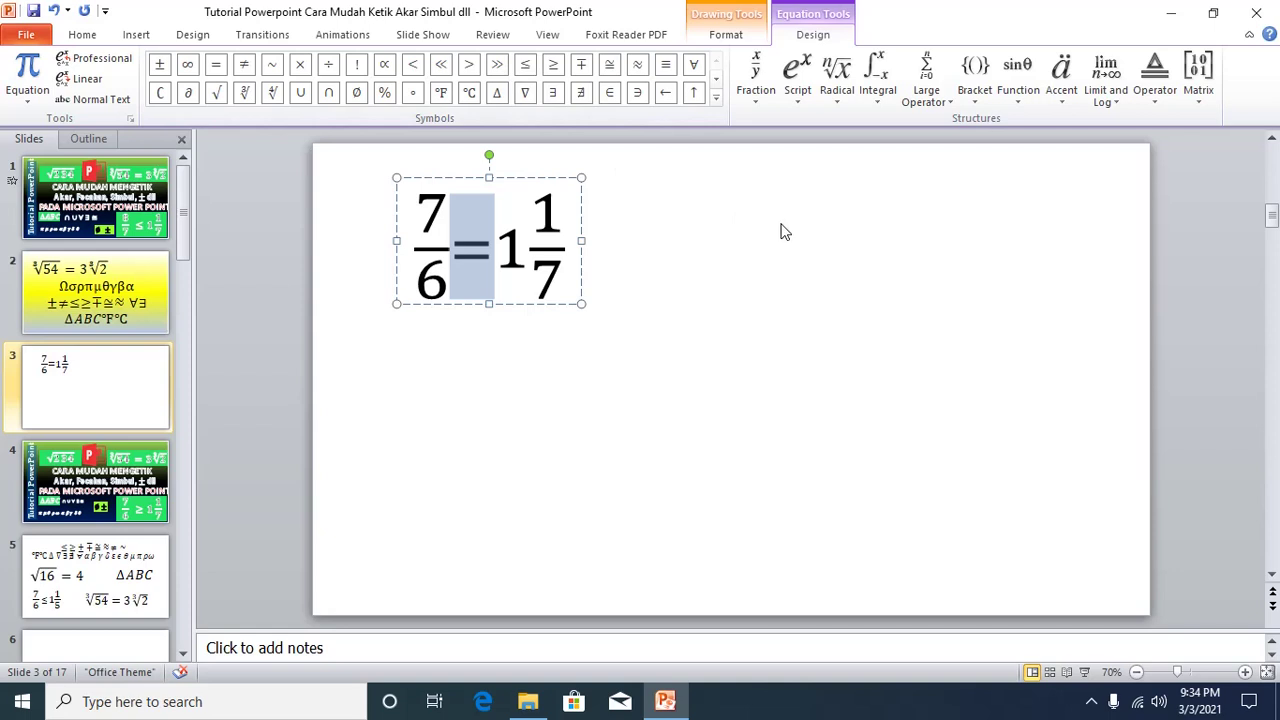
# Step: Change the equals sign to ≥, giving 7/6 ≥ 1 1/7, and deselect the equation
pyautogui.click(555, 66)
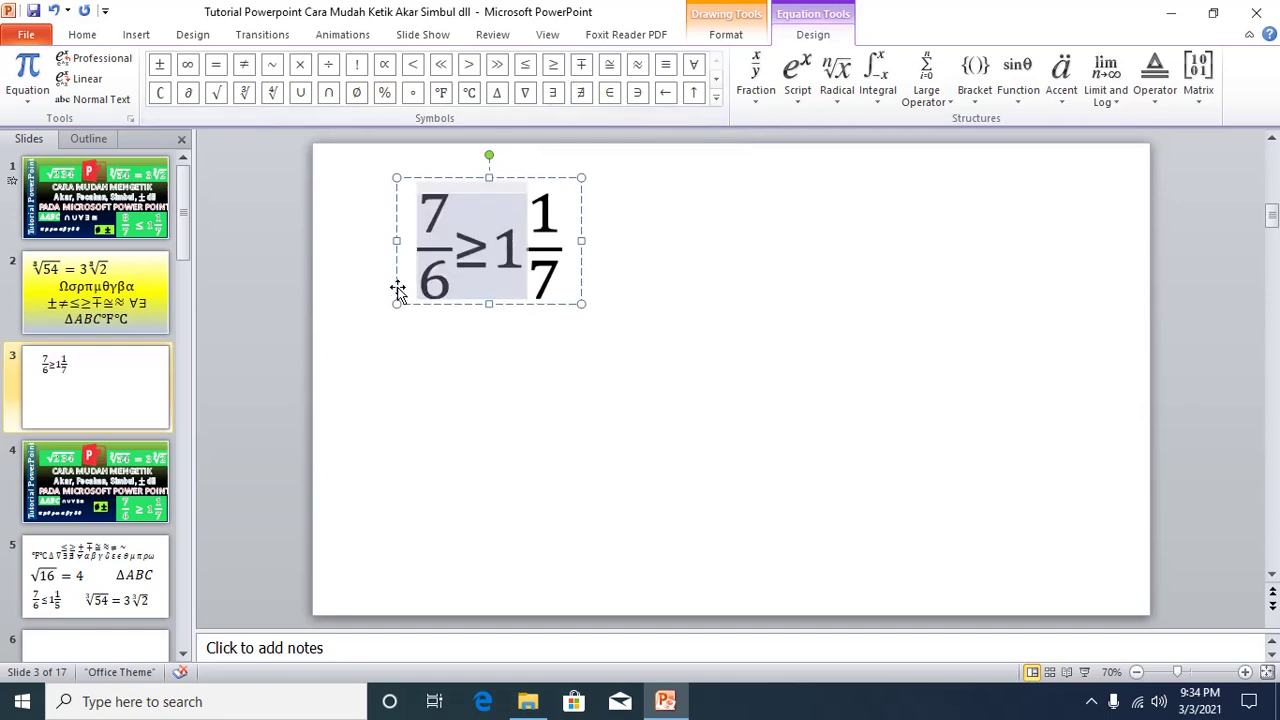
pyautogui.click(296, 253)
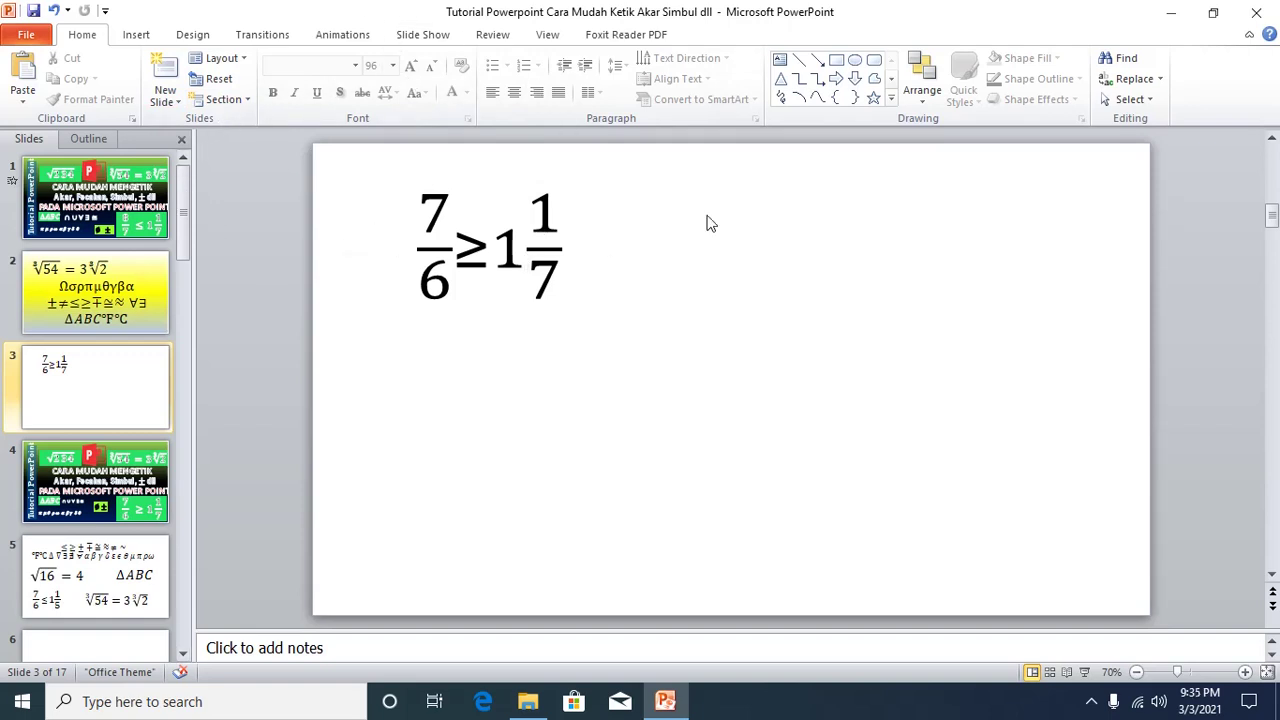
# Step: Switch to slide 4 using the Slides pane thumbnail
pyautogui.click(108, 497)
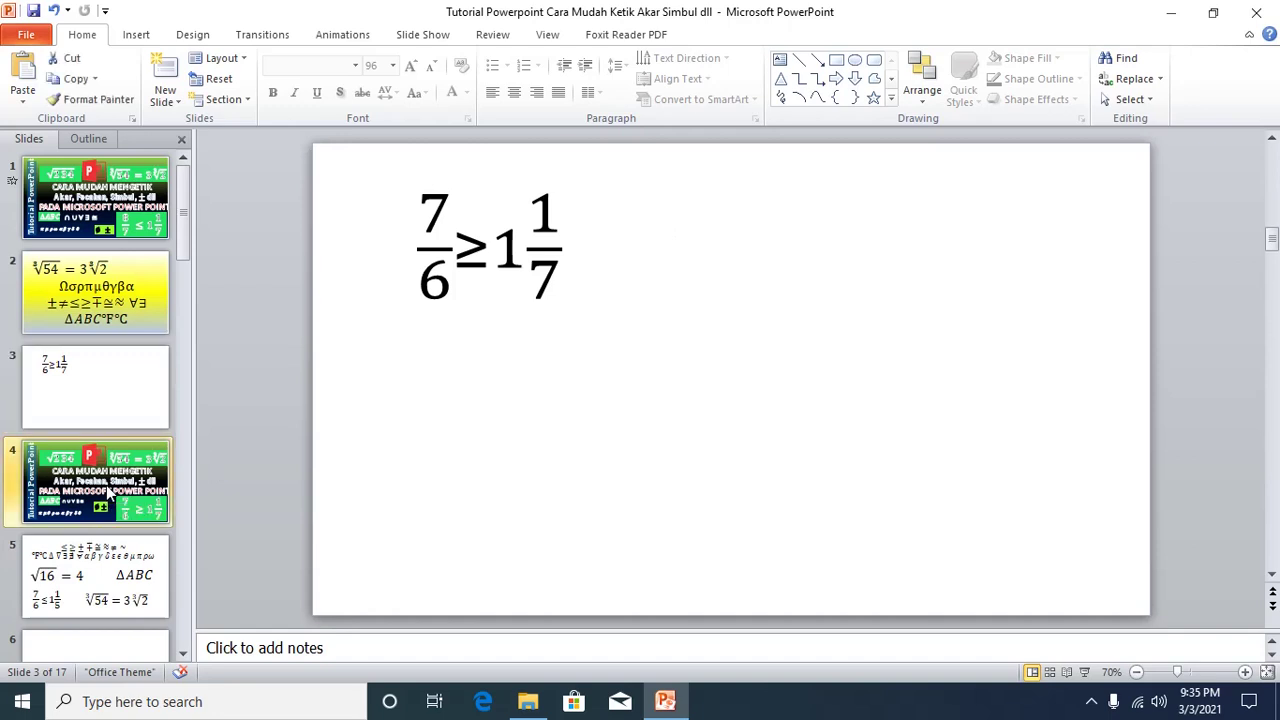